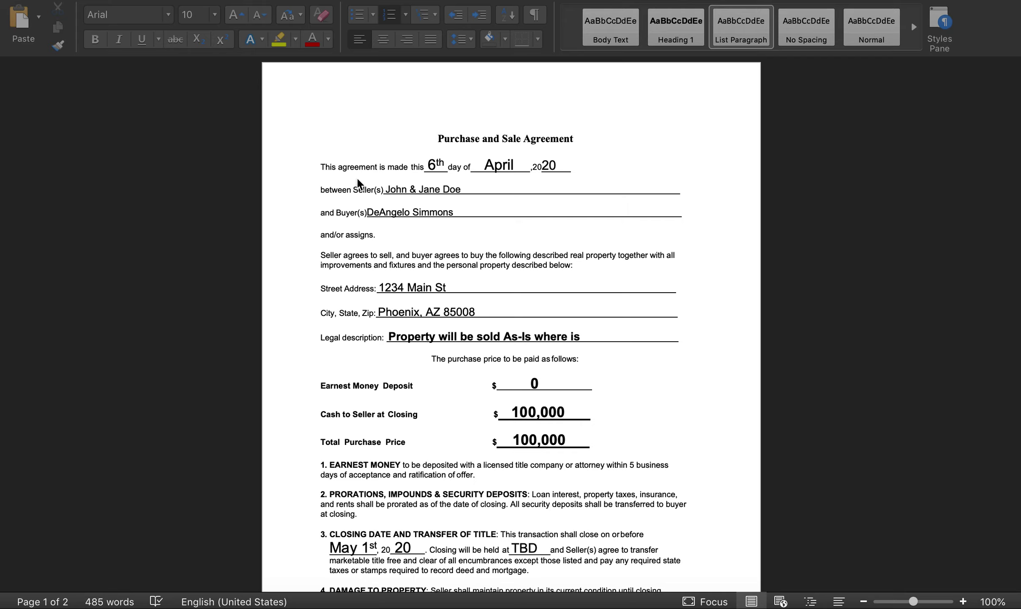
Step: Review the agreement date and the seller and buyer name lines at the start of the Purchase and Sale Agreement
left_click(439, 168)
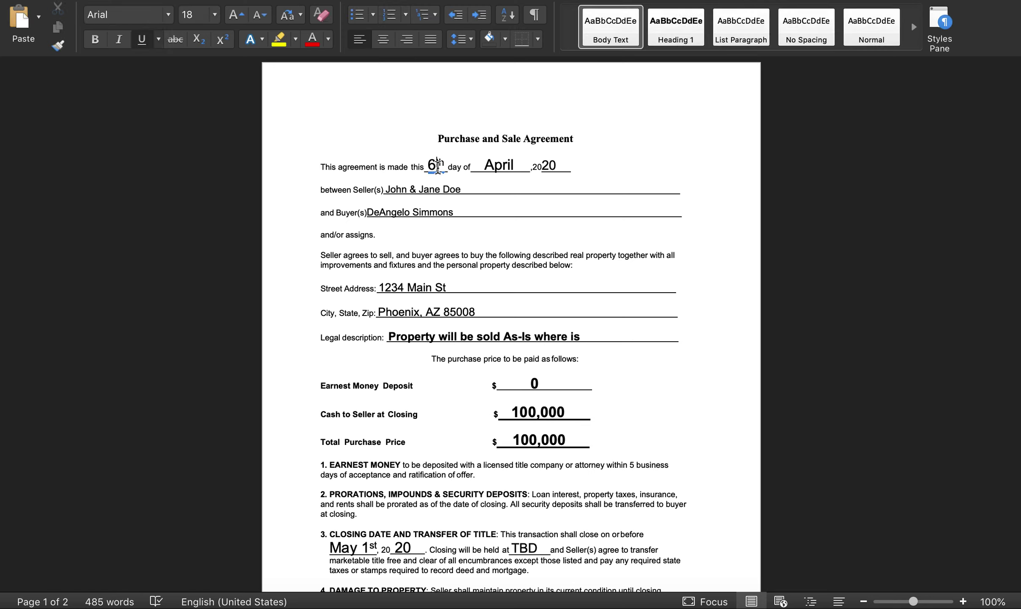
left_click(502, 164)
left_click_drag(425, 168, 339, 169)
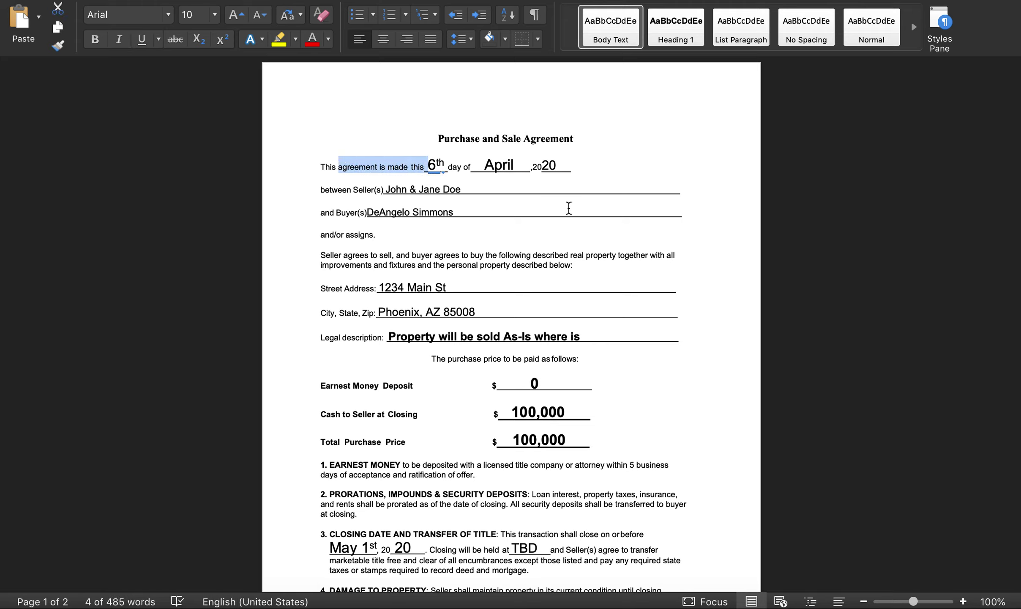
left_click(435, 165)
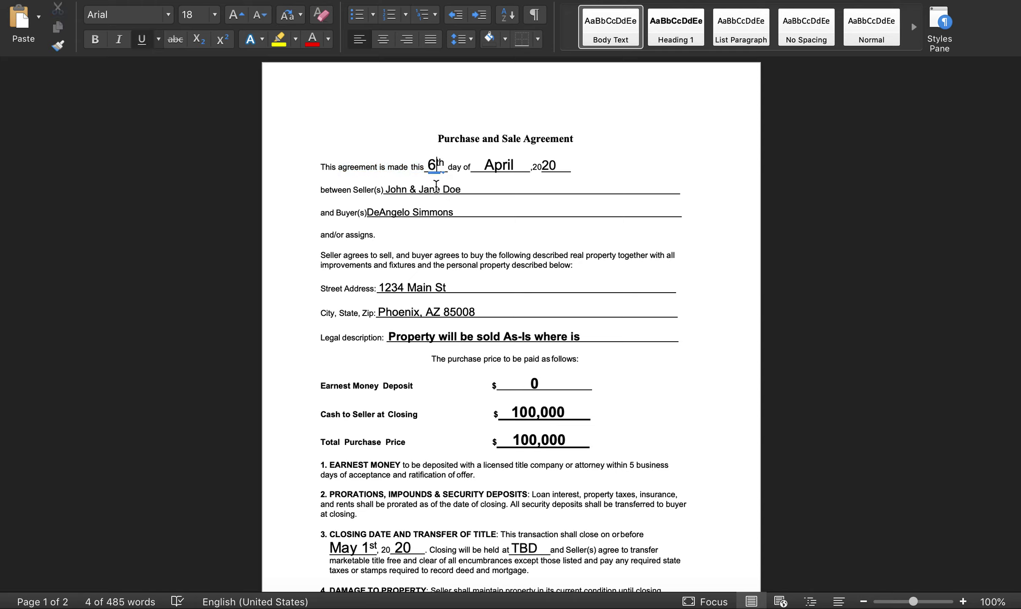
left_click(420, 191)
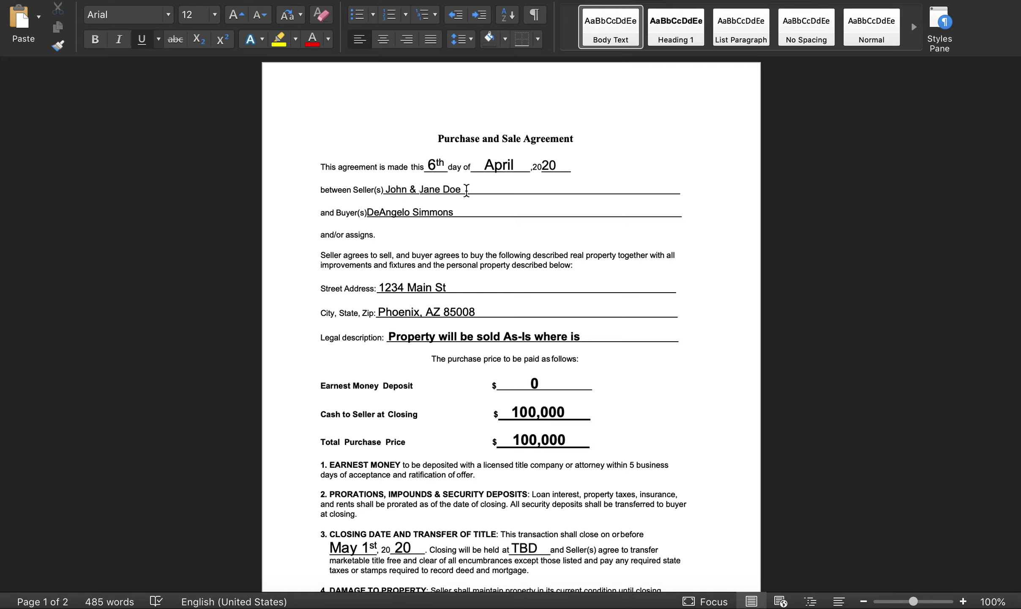
left_click_drag(462, 189, 399, 190)
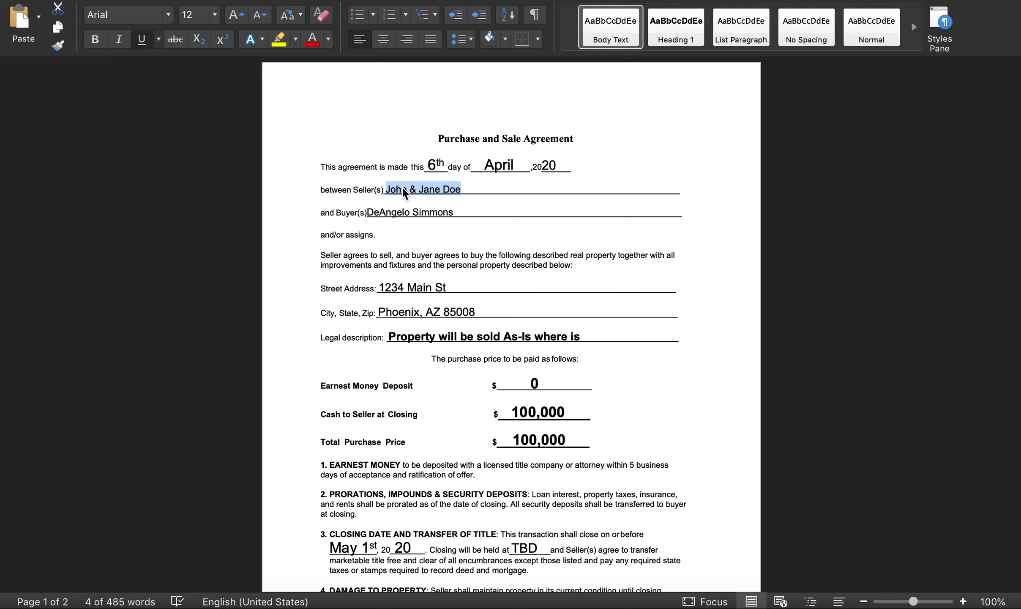
left_click(190, 16)
left_click(197, 16)
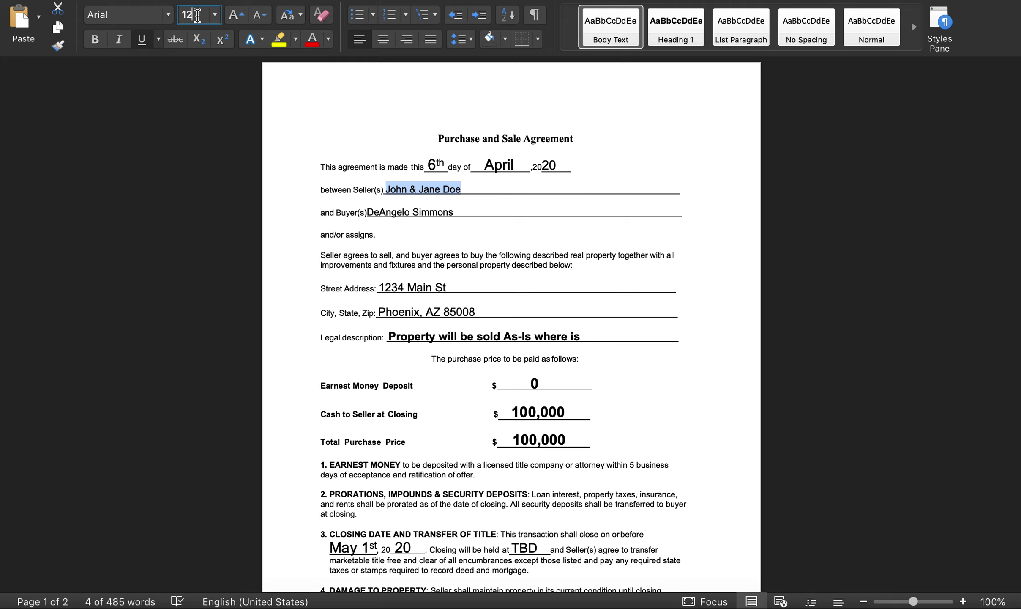
left_click(342, 212)
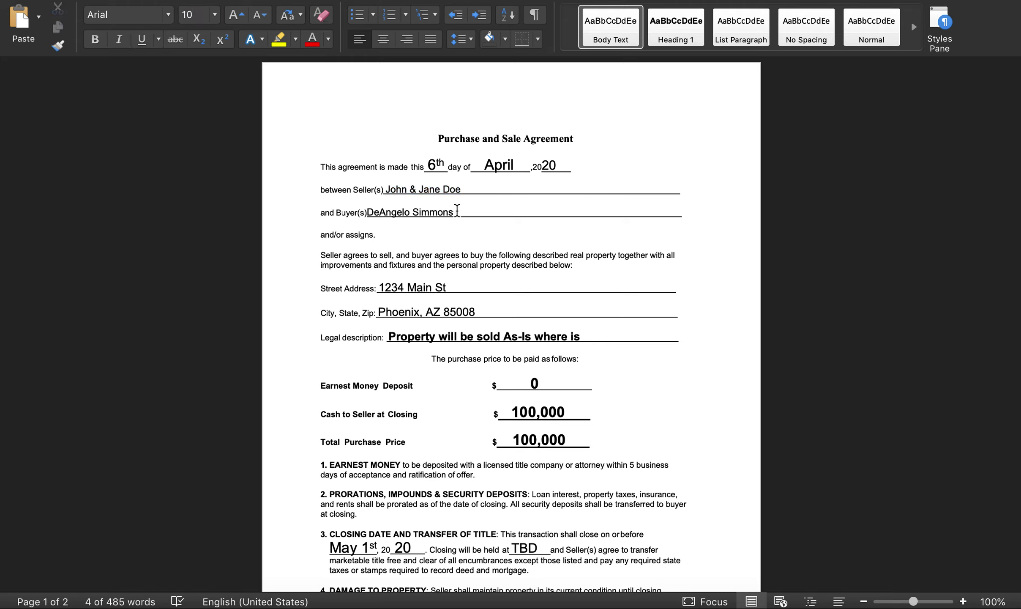
double_click(421, 211)
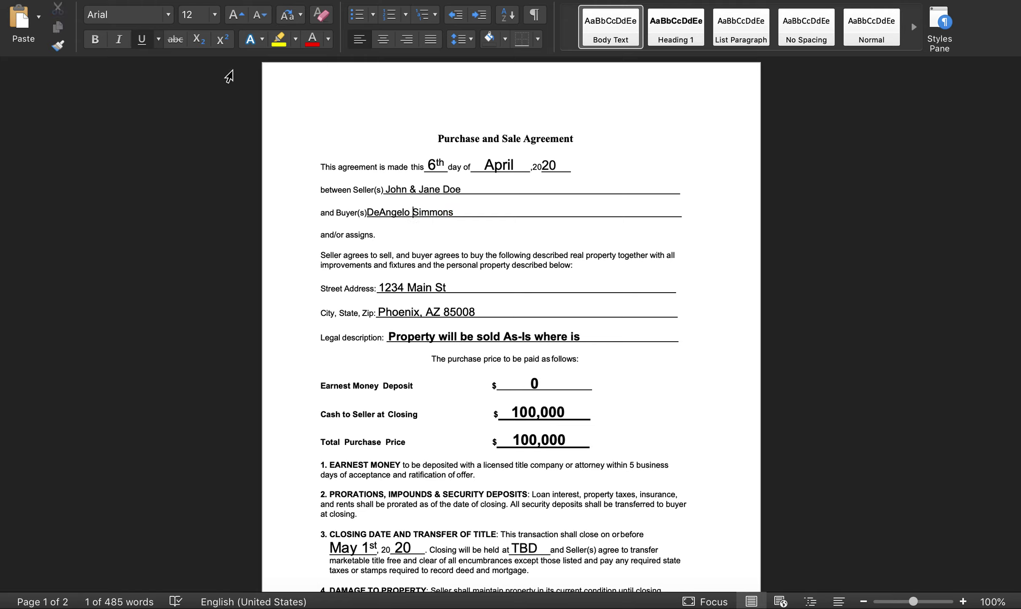
left_click(336, 193)
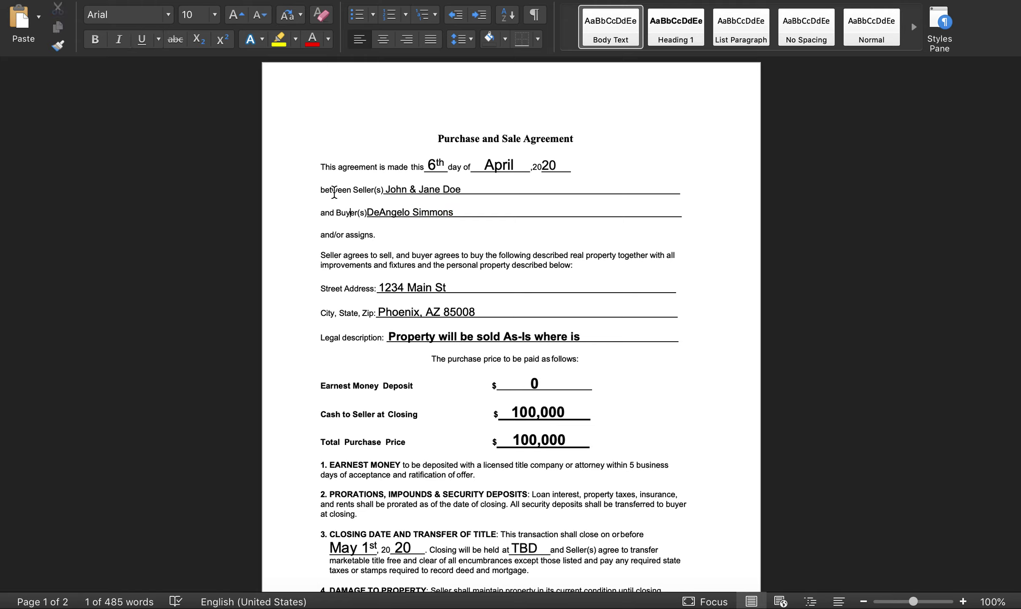
Step: Examine the "and/or assigns." wording below the buyer line, highlighting it for reference
left_click_drag(381, 235, 327, 234)
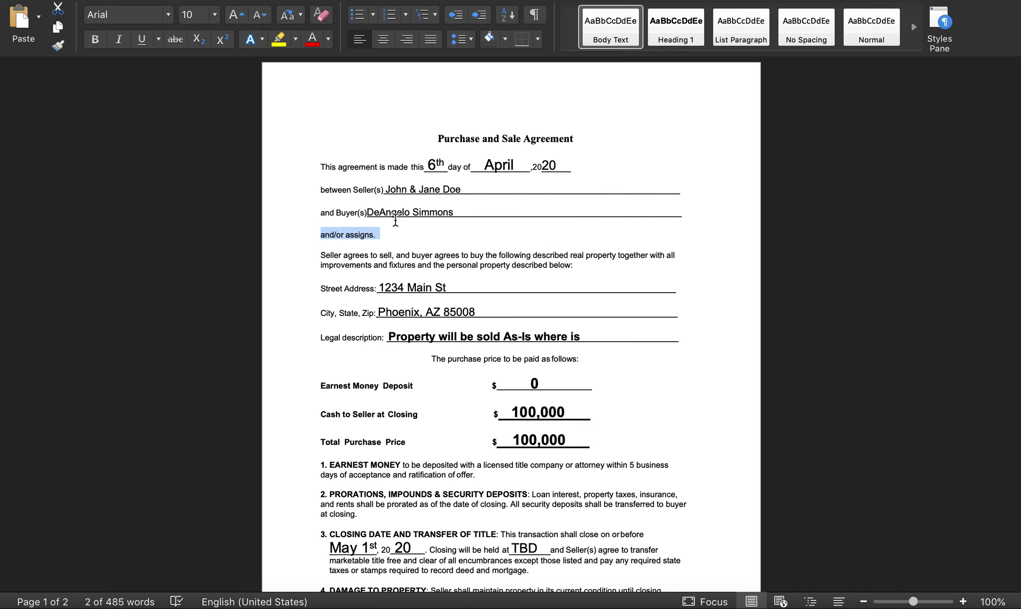
left_click(365, 236)
triple_click(381, 238)
scroll(485, 275, "down", 1)
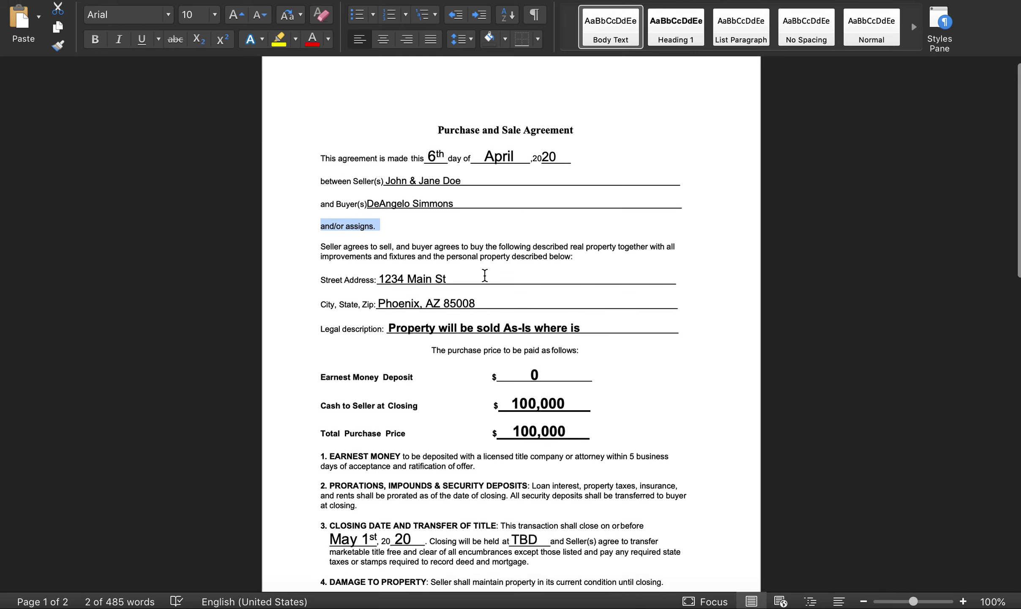
left_click(368, 228)
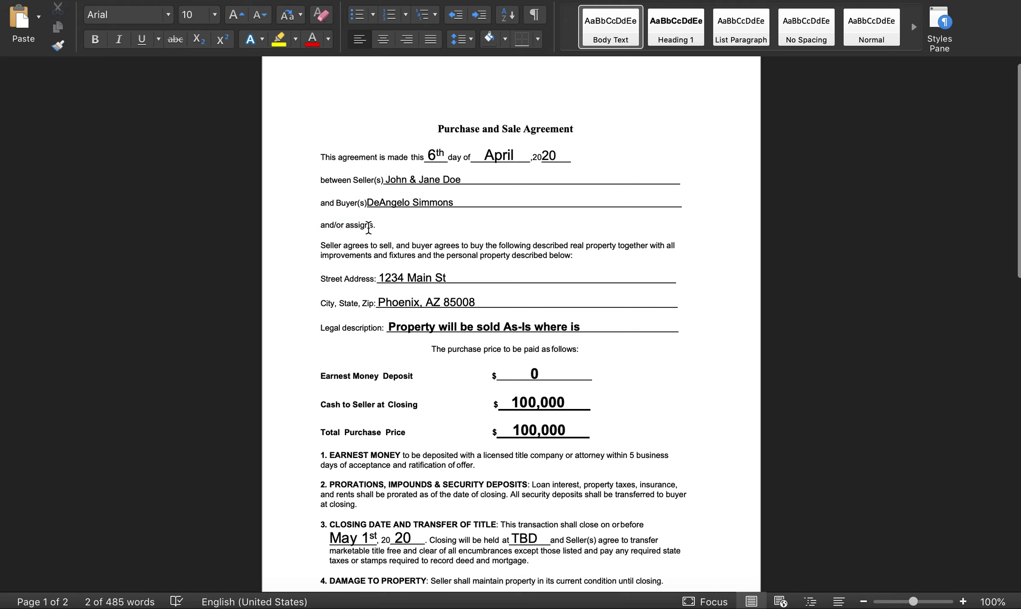
left_click_drag(376, 225, 320, 224)
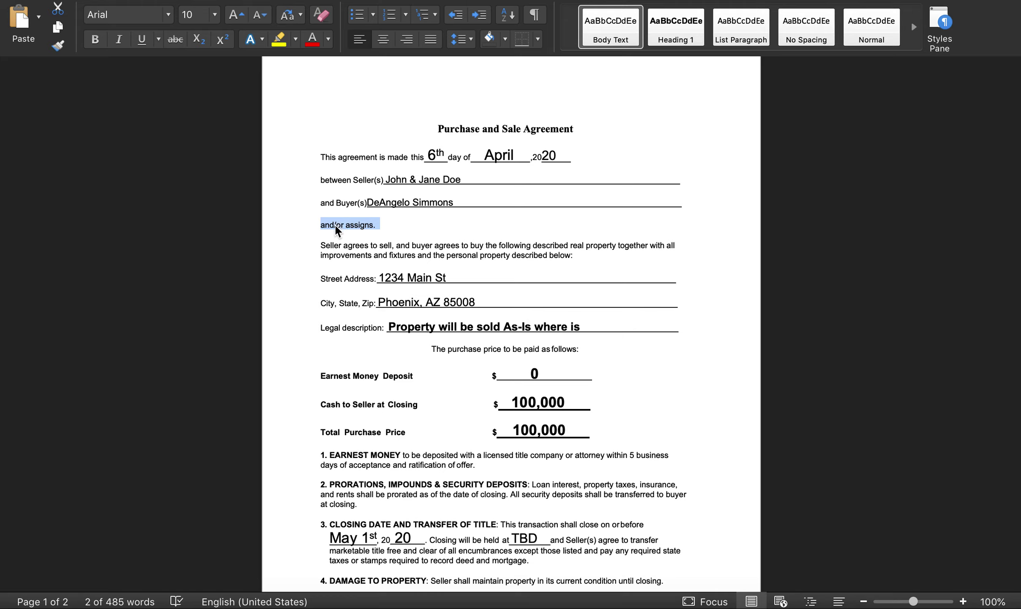
left_click(375, 225)
left_click_drag(375, 224, 327, 225)
Step: Review the property's street address and its city, state and zip line, checking back against the buyer and date lines
left_click(354, 278)
left_click(394, 279)
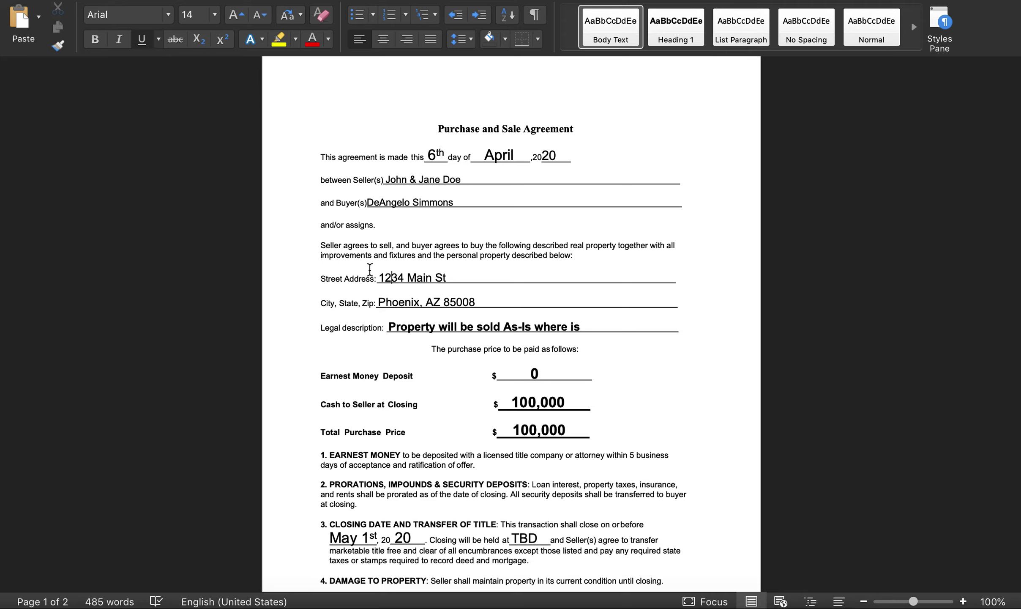
left_click(429, 208)
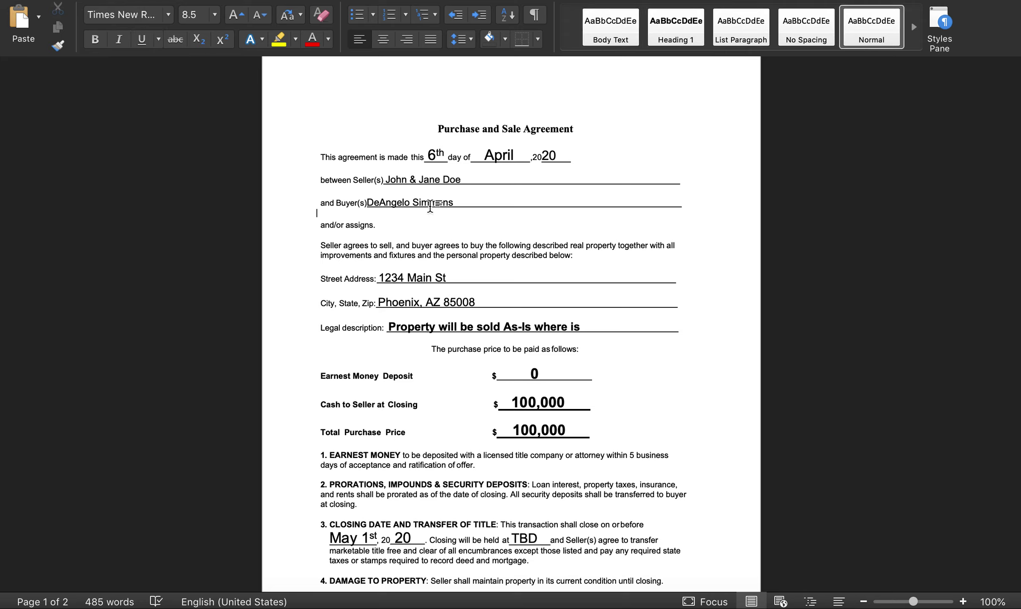
left_click(429, 204)
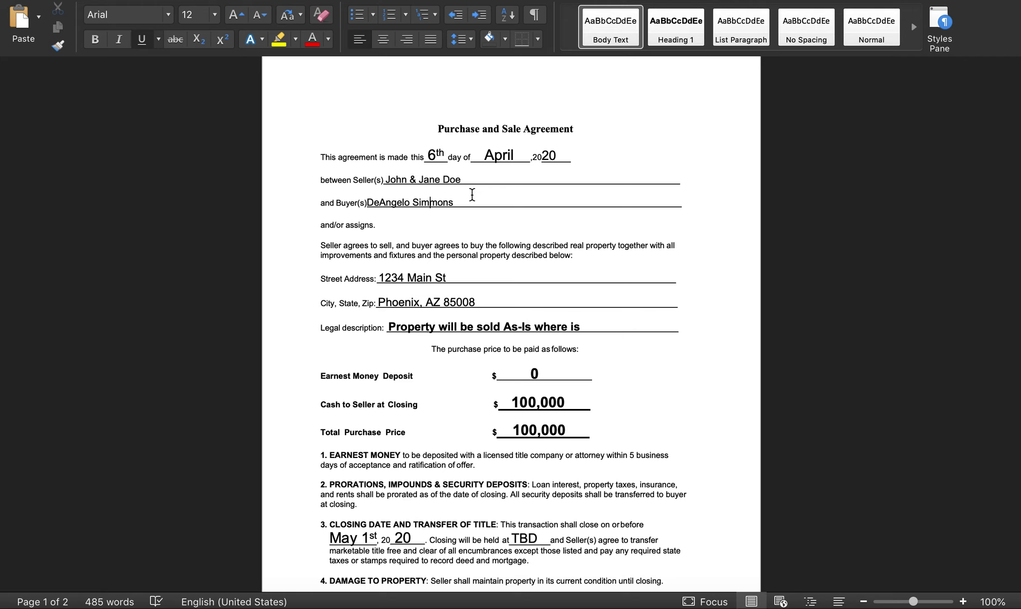
left_click(437, 156)
left_click(452, 300)
left_click(395, 304)
Step: Examine the legal description entry, highlighting the as-is sale wording
left_click(343, 328)
left_click(463, 327)
left_click(574, 326)
left_click_drag(584, 326, 425, 328)
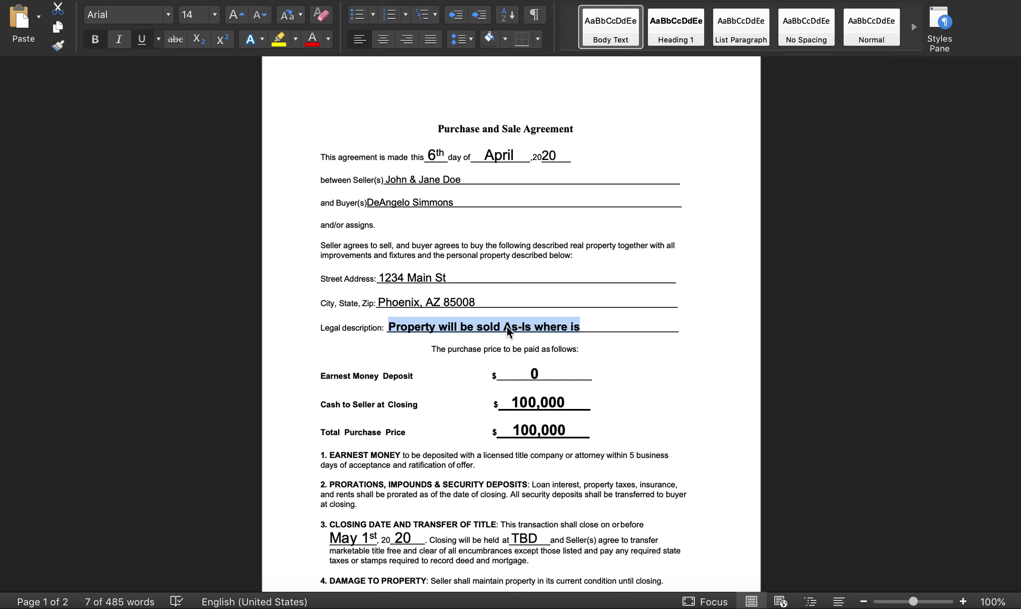
left_click(579, 323)
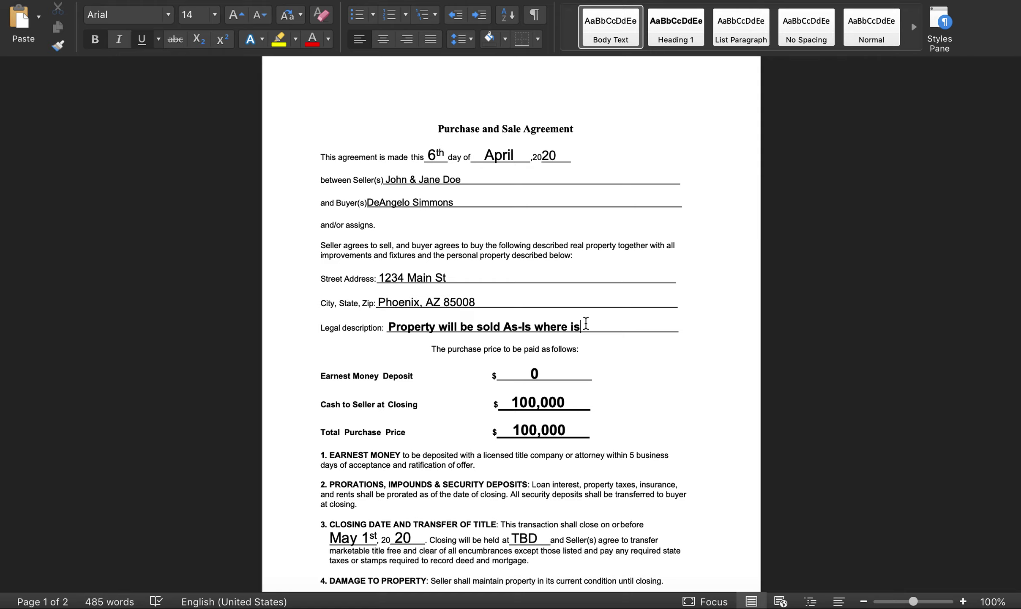
left_click_drag(583, 324, 422, 326)
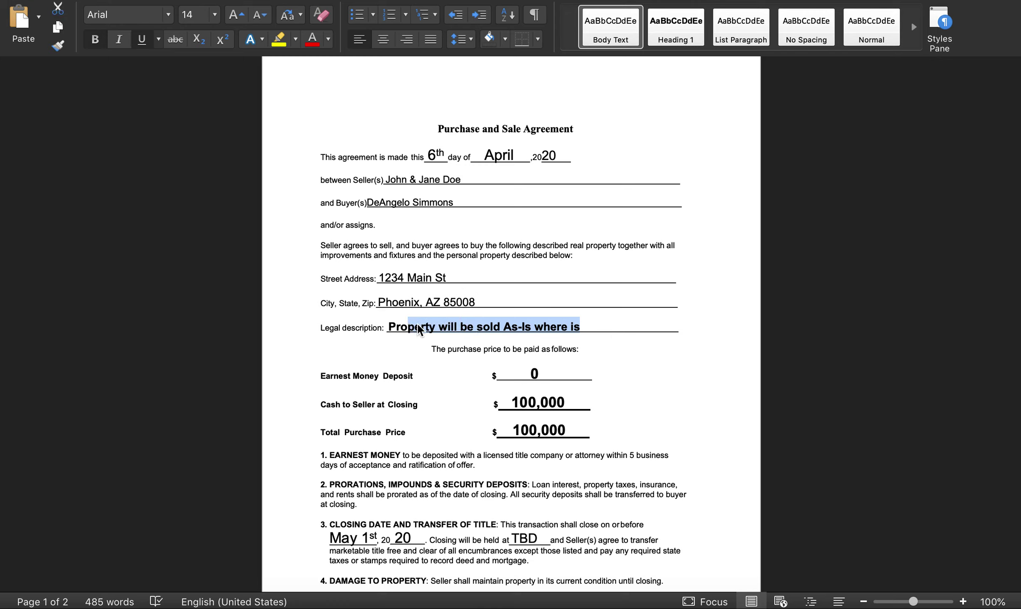
left_click(414, 326)
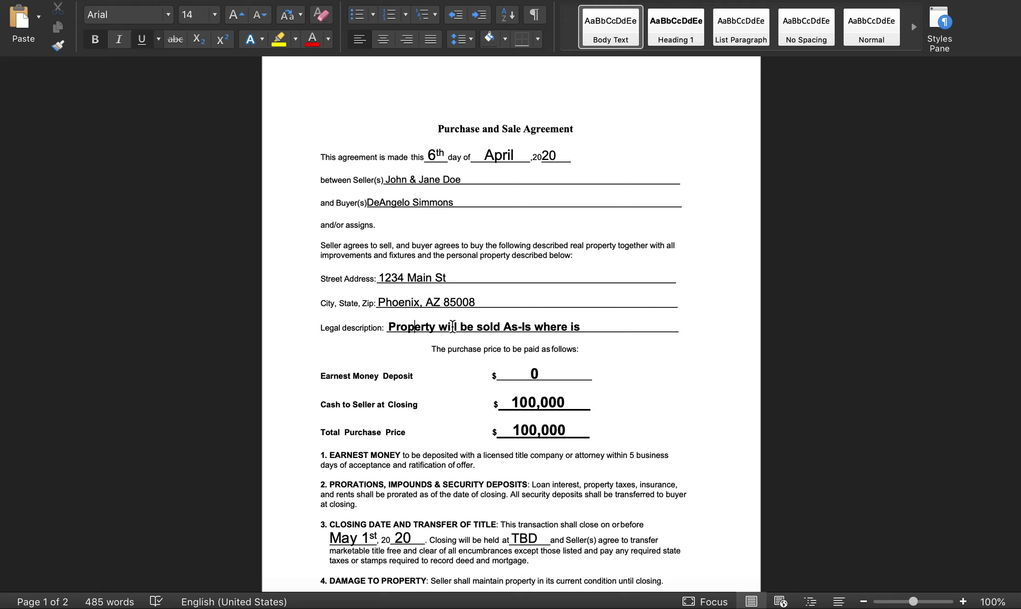
left_click(482, 326)
Step: Review the earnest money deposit, cash to seller at closing and total purchase price lines
left_click(545, 373)
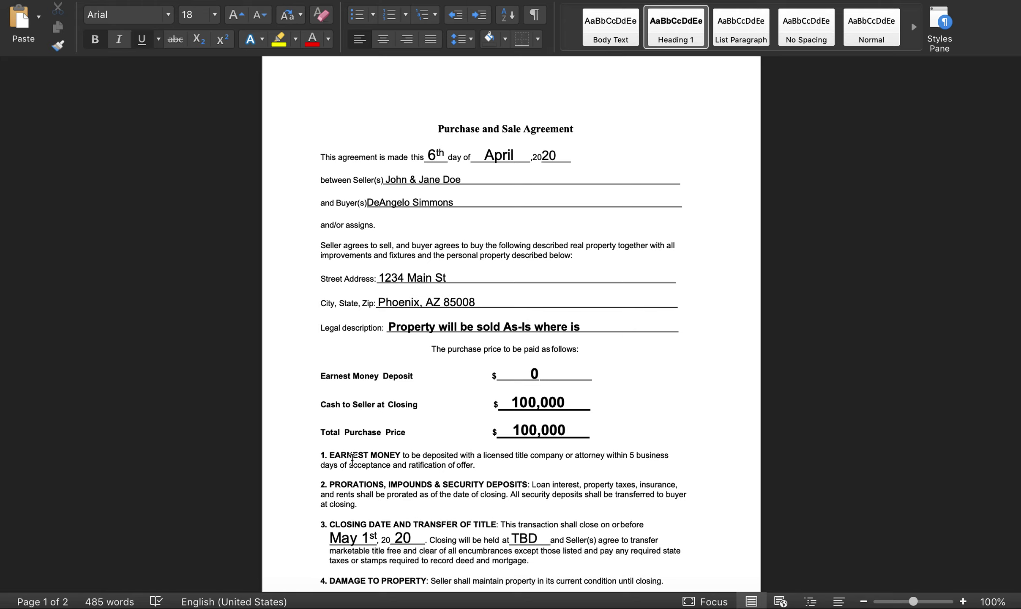
left_click(541, 374)
left_click(540, 375)
left_click(401, 430)
left_click_drag(400, 427, 296, 391)
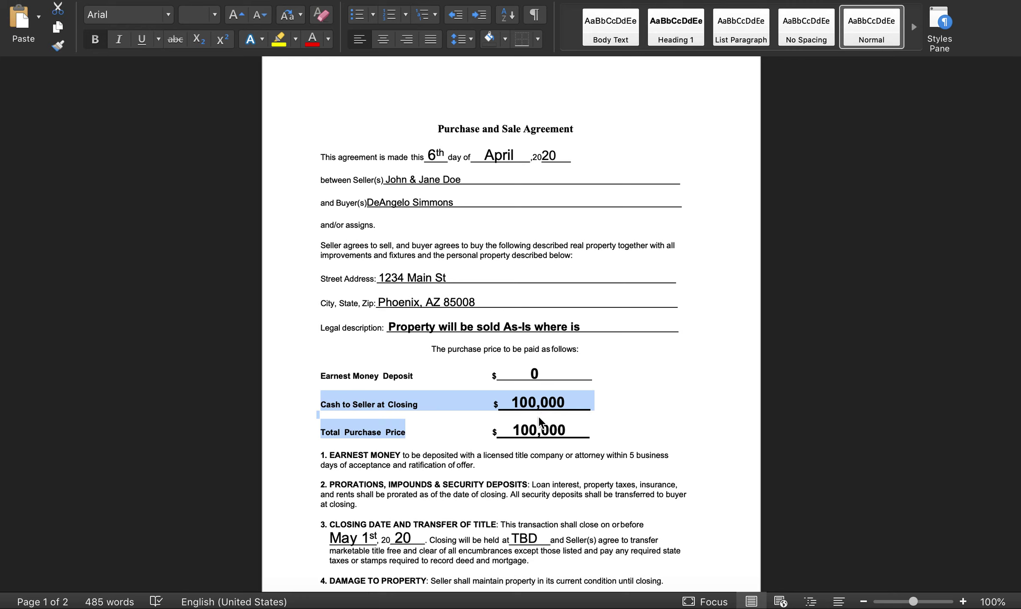
Step: Read clause 1 on earnest money, highlighting the deposit deadline and comparing it with the Earnest Money Deposit line
scroll(406, 412, "down", 3)
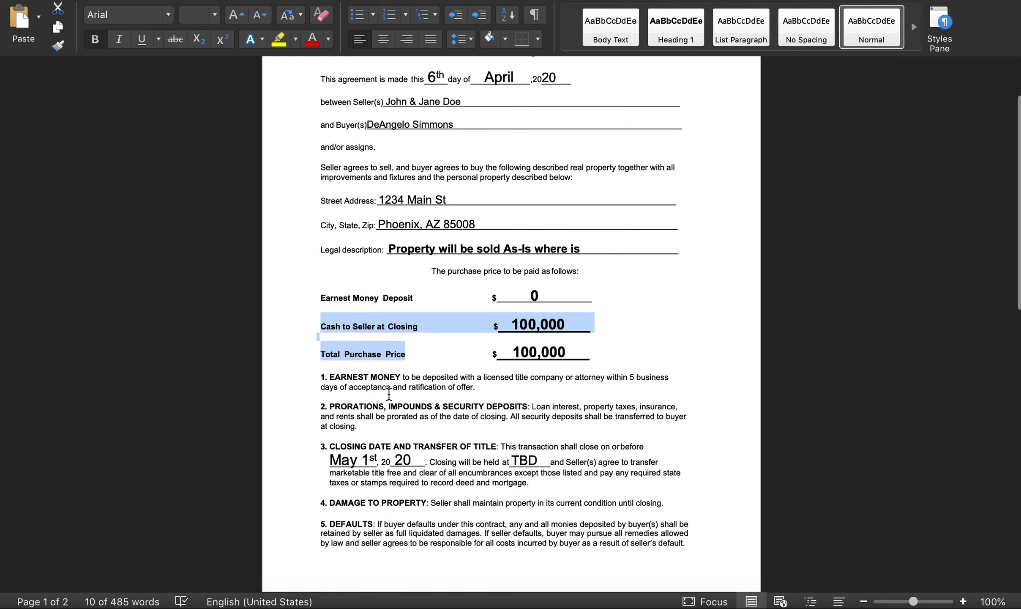
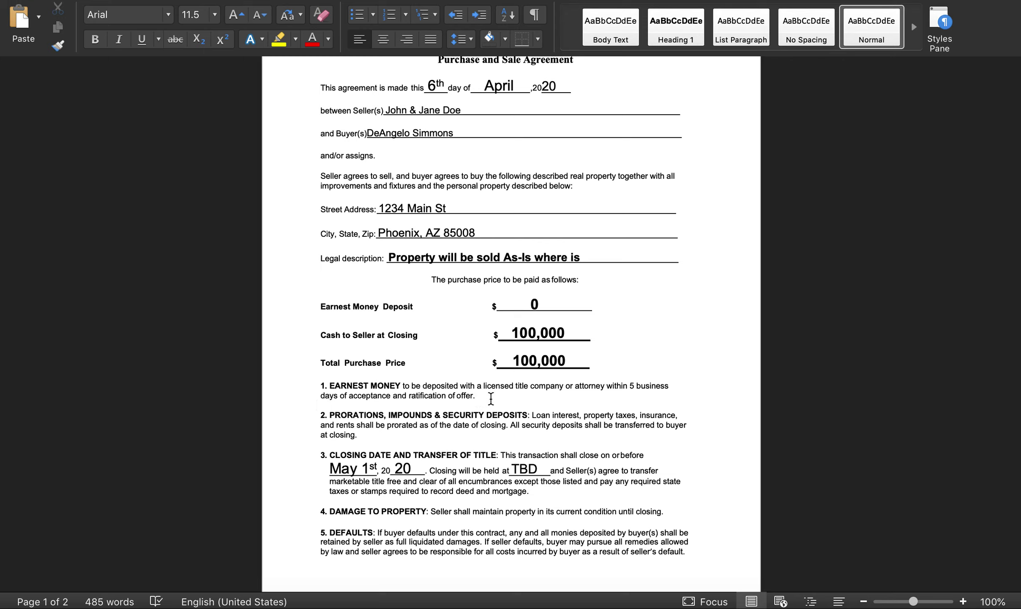
left_click_drag(349, 395, 630, 385)
left_click(630, 385)
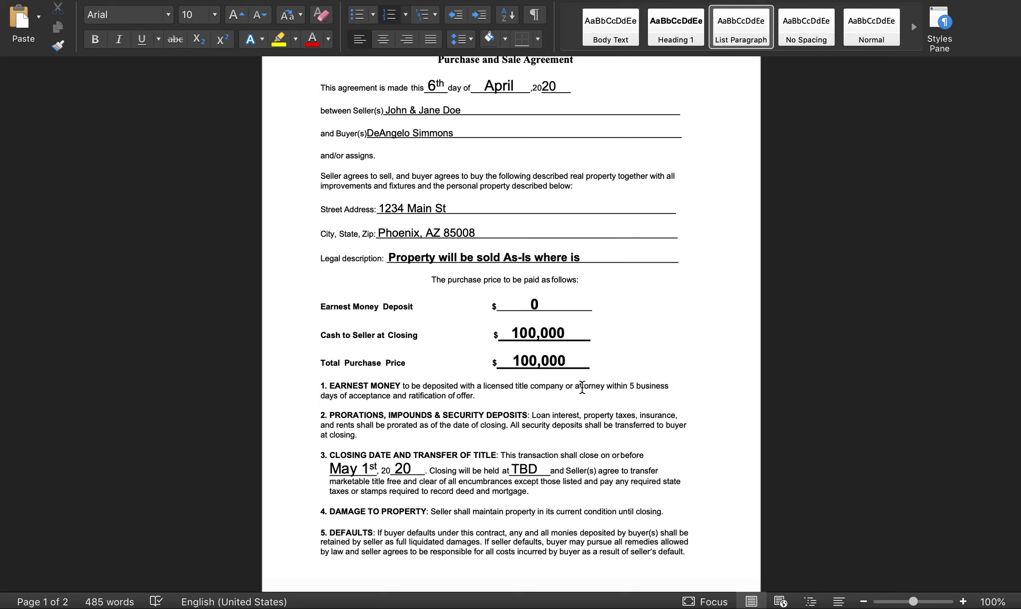
left_click(534, 302)
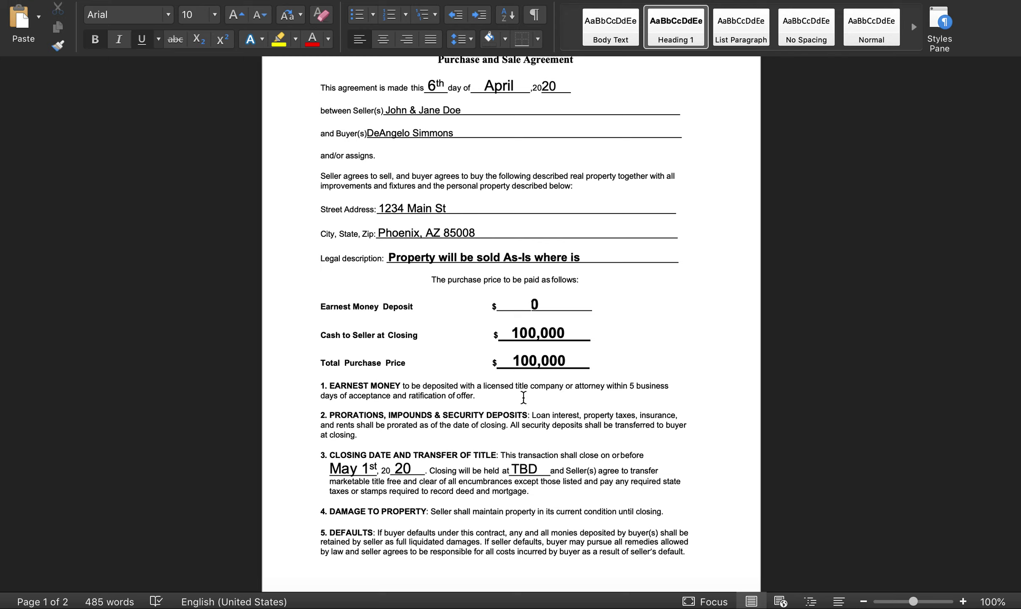
left_click_drag(670, 386, 618, 385)
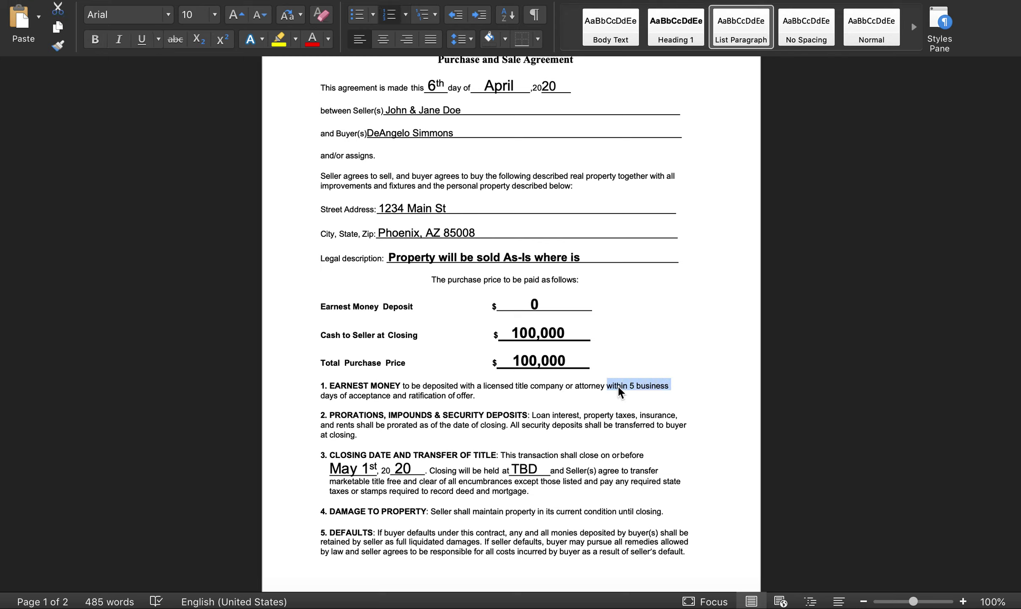
left_click(618, 385)
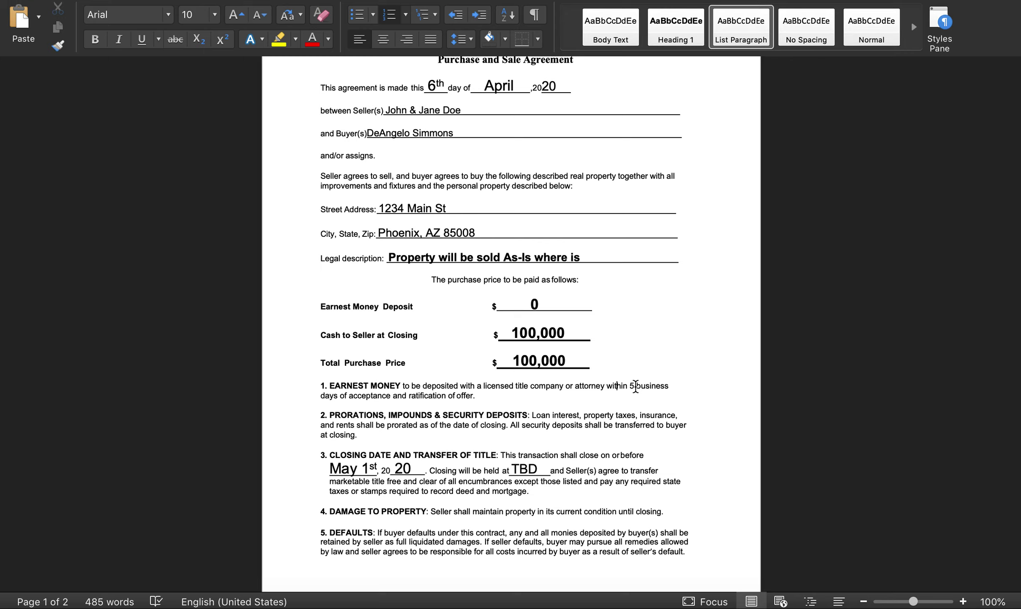
left_click(528, 301)
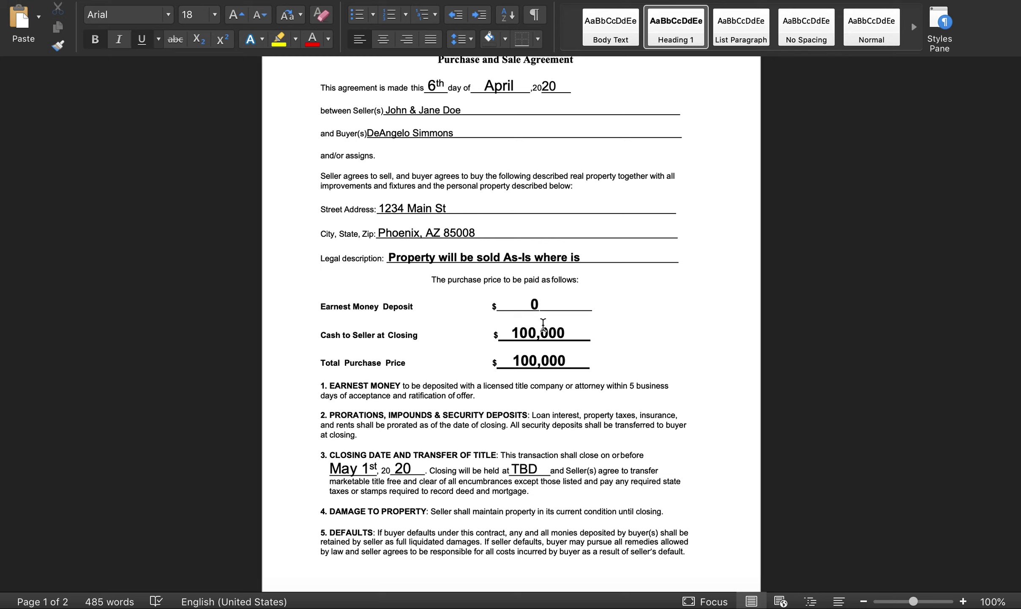
left_click_drag(476, 395, 399, 385)
left_click(417, 382)
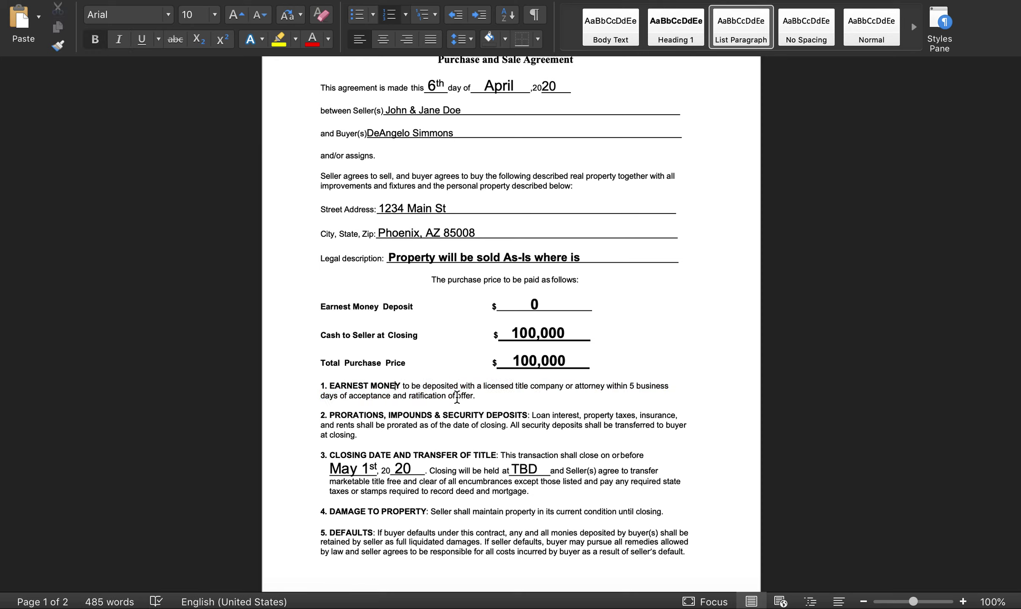
Step: Read clause 2 on prorations, impounds and security deposits, highlighting loan interest, property taxes, insurance and the security deposit sentence
left_click(326, 420)
left_click(543, 416)
left_click_drag(579, 416, 546, 416)
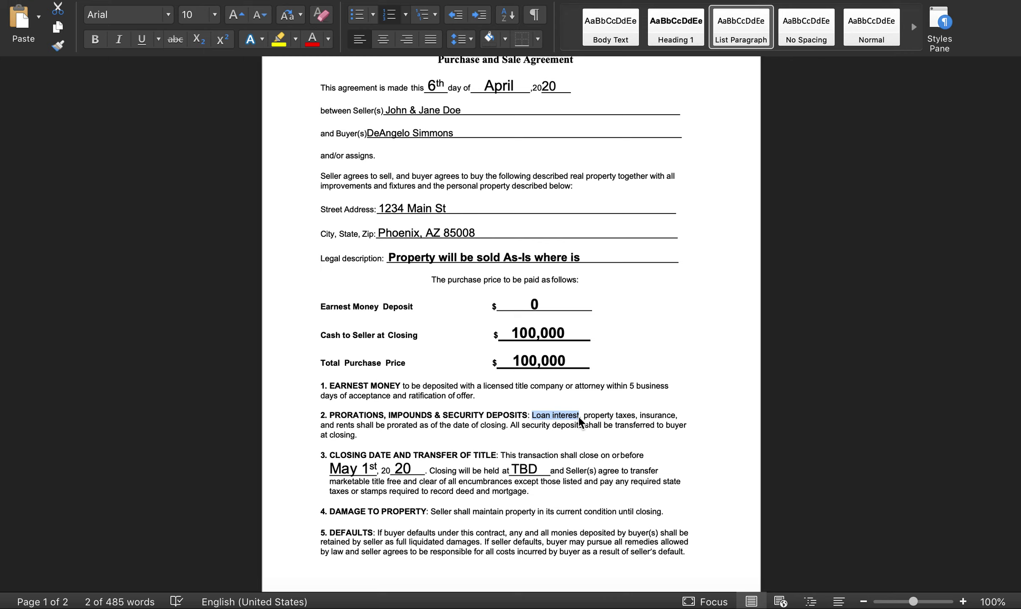
left_click(601, 417)
left_click(617, 416)
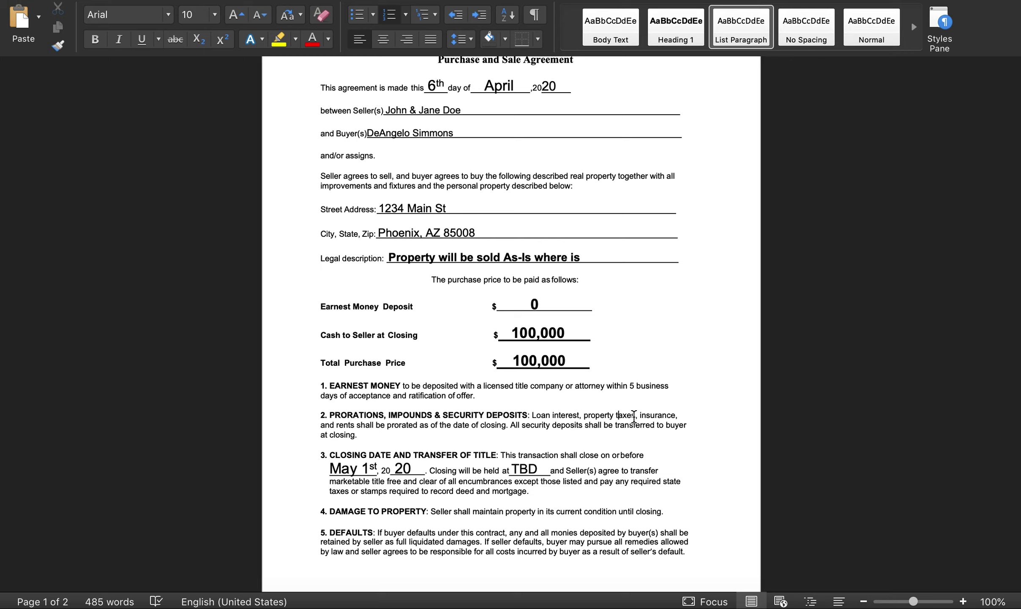
left_click_drag(635, 416, 602, 418)
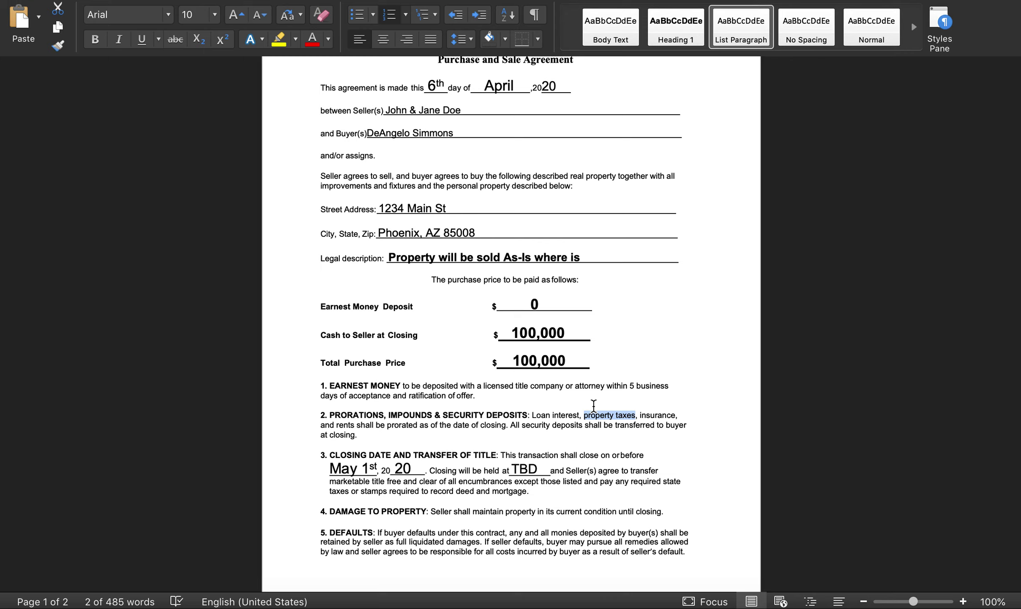
left_click(638, 416)
left_click_drag(676, 415, 642, 415)
left_click(651, 418)
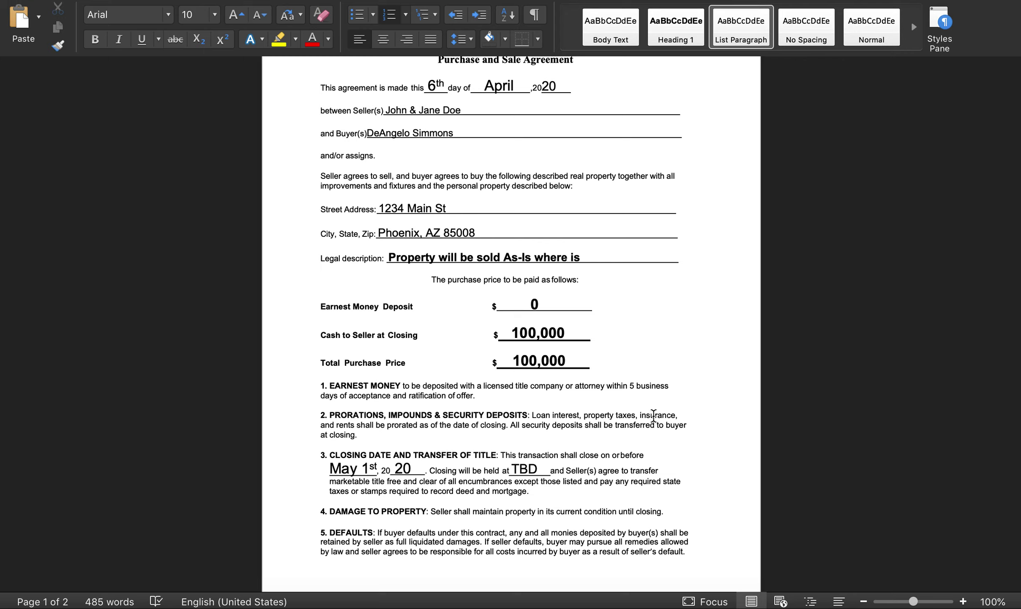
left_click(651, 415)
left_click_drag(503, 424, 501, 423)
left_click(501, 424)
left_click_drag(519, 424, 625, 437)
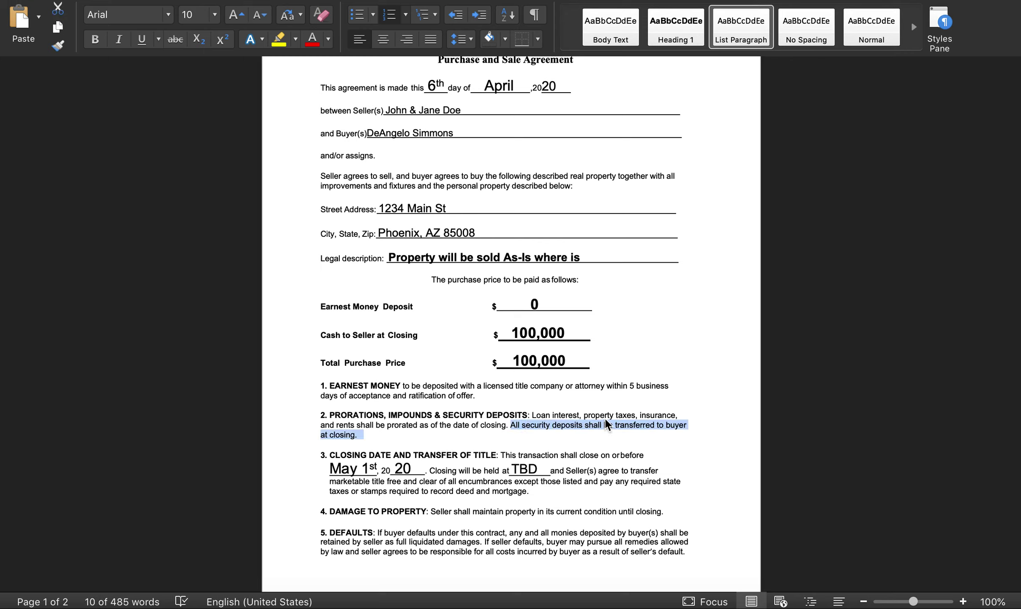
Step: Review the closing place in clause 3 on closing date and transfer of title, highlighting the TBD entry
left_click(608, 425)
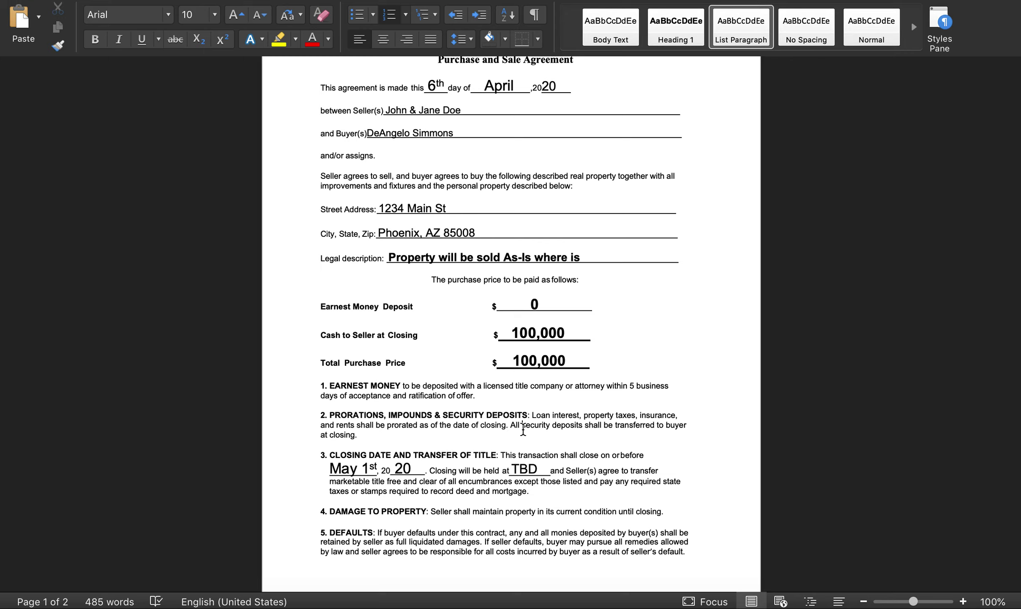
left_click(522, 426)
left_click(502, 471)
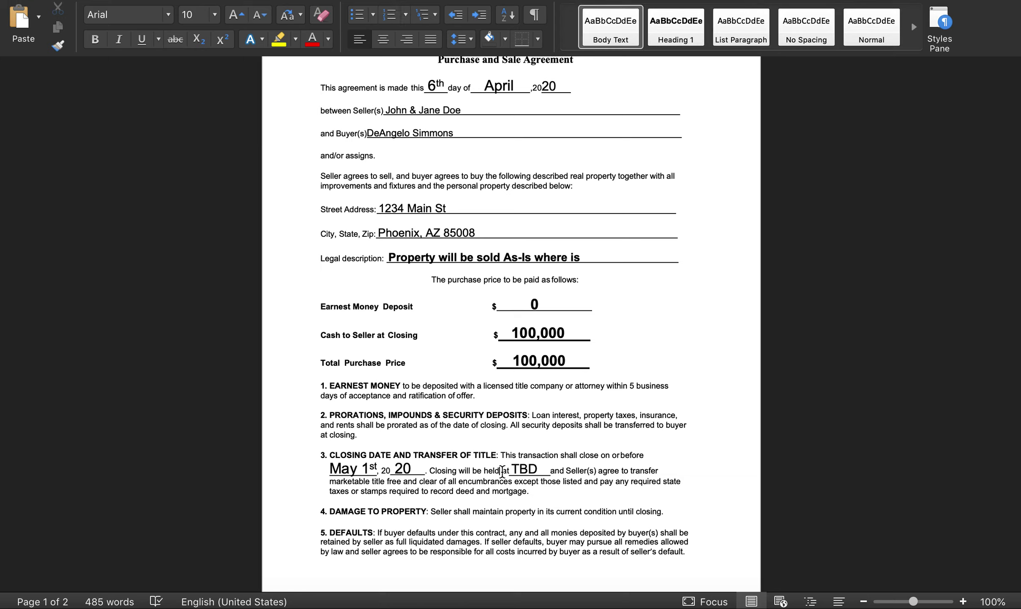
left_click_drag(513, 469, 549, 468)
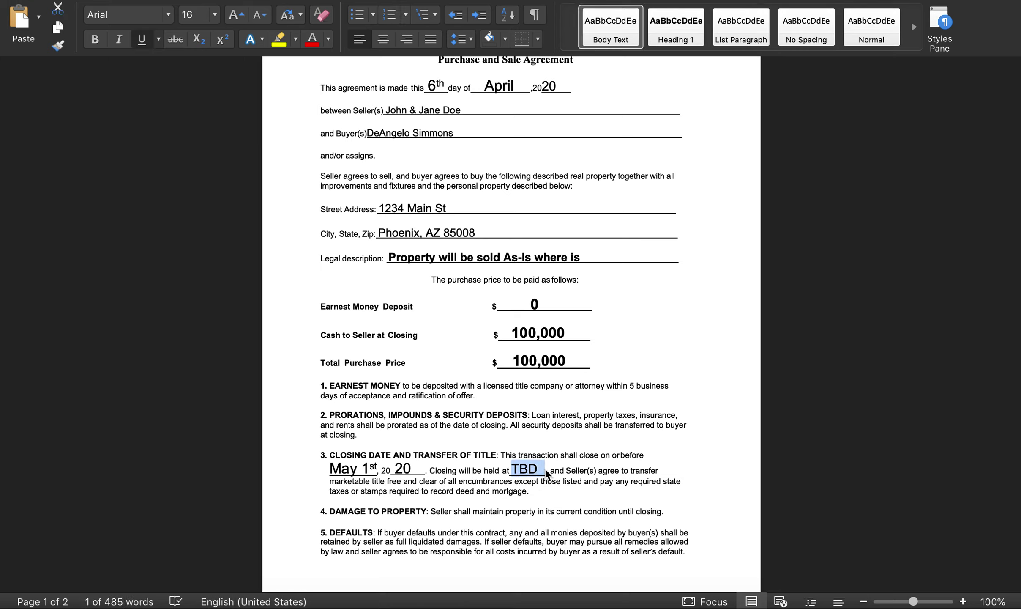
left_click(549, 469)
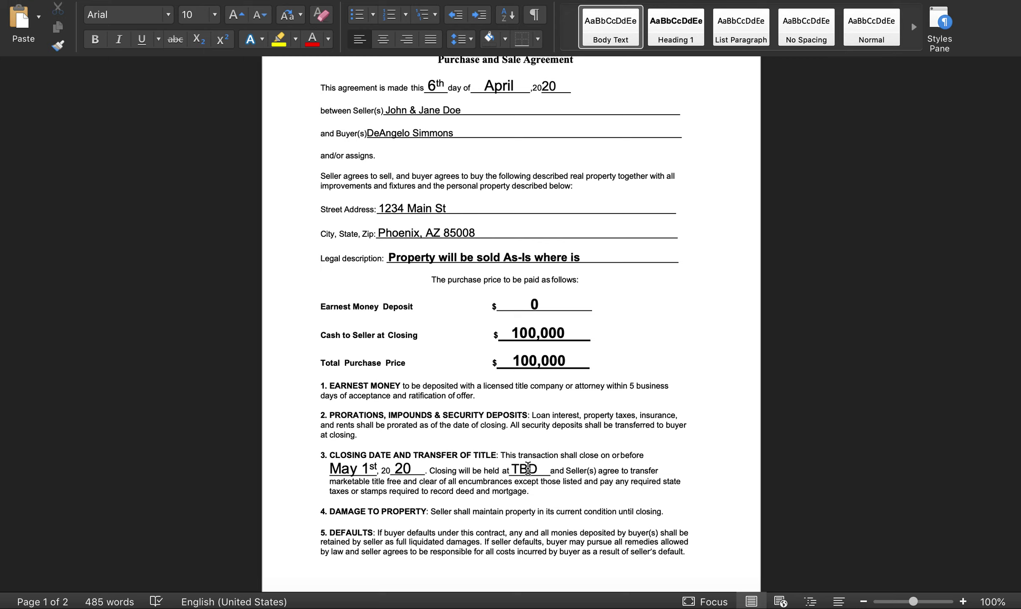
left_click(498, 470)
left_click(522, 470)
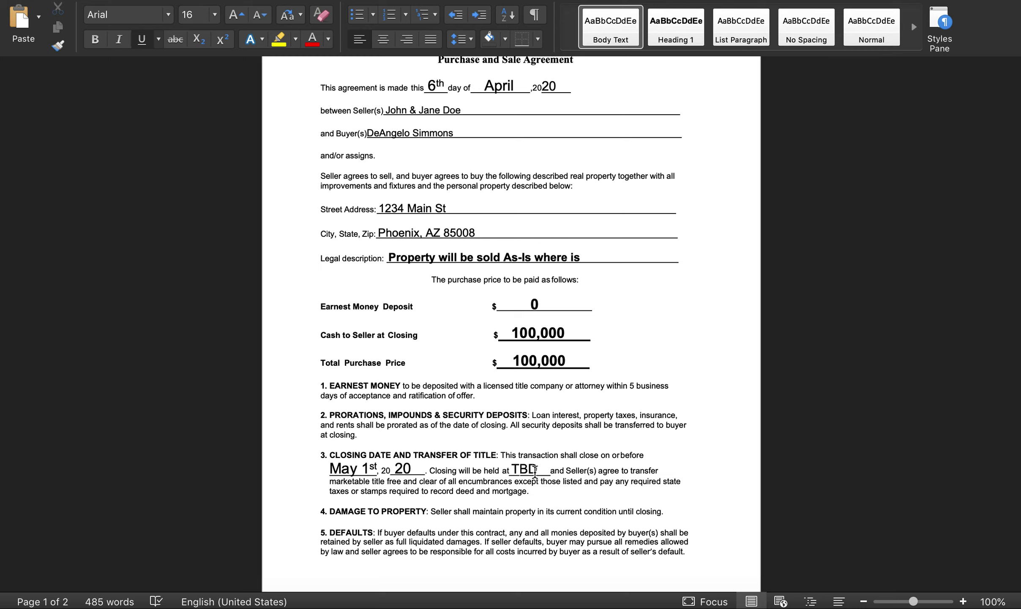
double_click(546, 468)
left_click(549, 475)
Step: Read the rest of clause 3 on marketable title, encumbrances and required state taxes or stamps, highlighting the wording
mouse_move(585, 482)
left_mouse_down()
mouse_move(513, 482)
mouse_move(583, 489)
left_mouse_up()
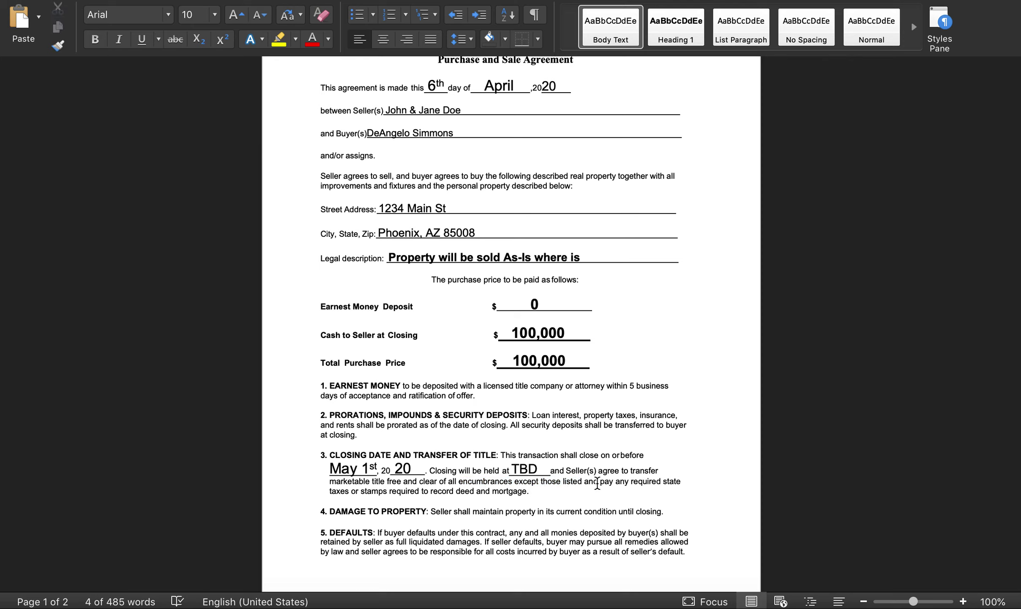
left_click(512, 480)
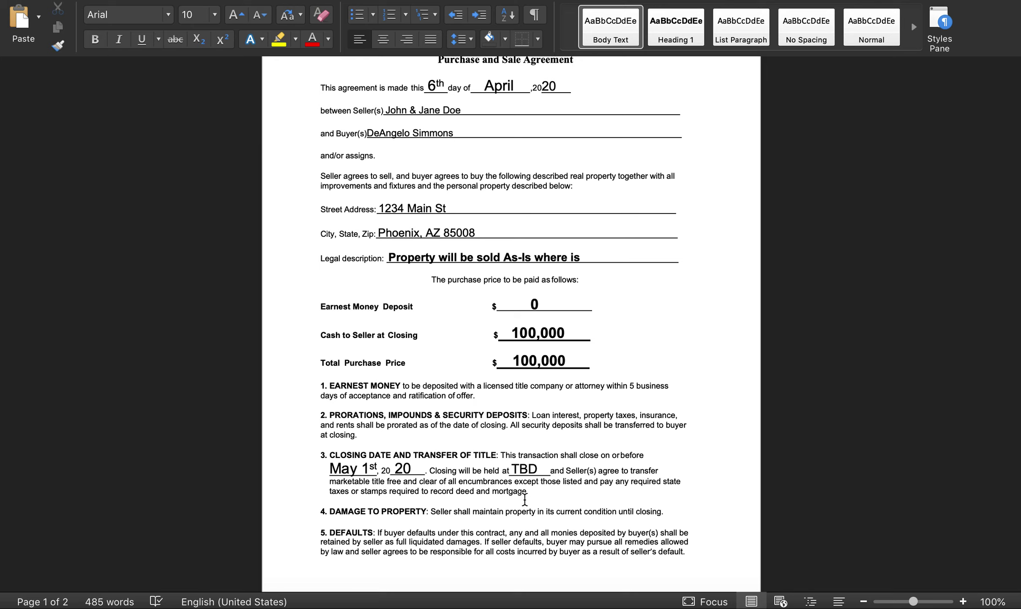
left_click_drag(532, 490, 617, 483)
left_click(506, 492)
Step: Read clause 4 on damage to property, highlighting the sentence about the seller maintaining the property's current condition
scroll(505, 484, "down", 5)
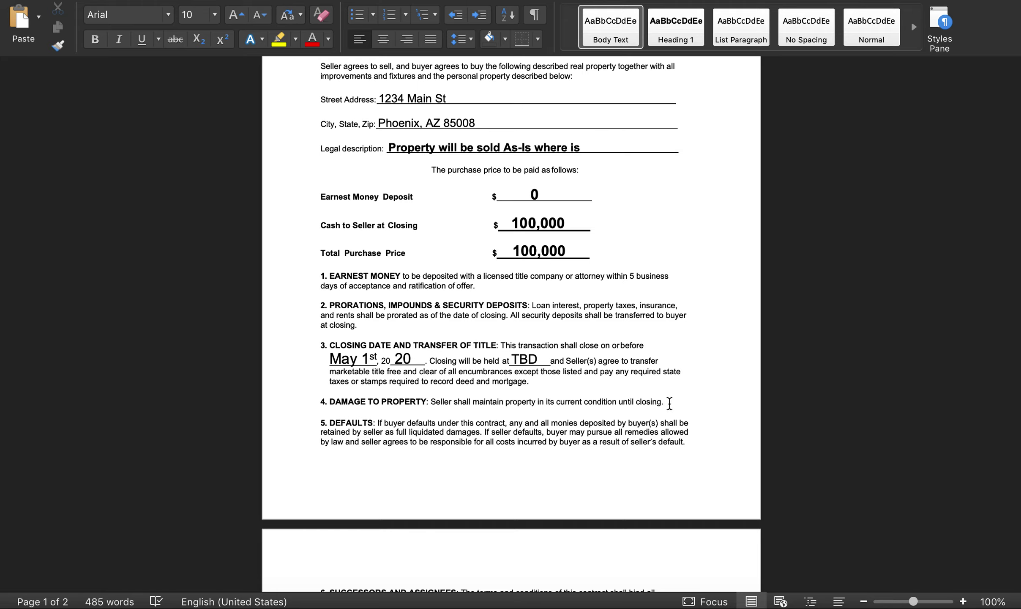
left_click_drag(667, 402, 431, 403)
left_click(433, 401)
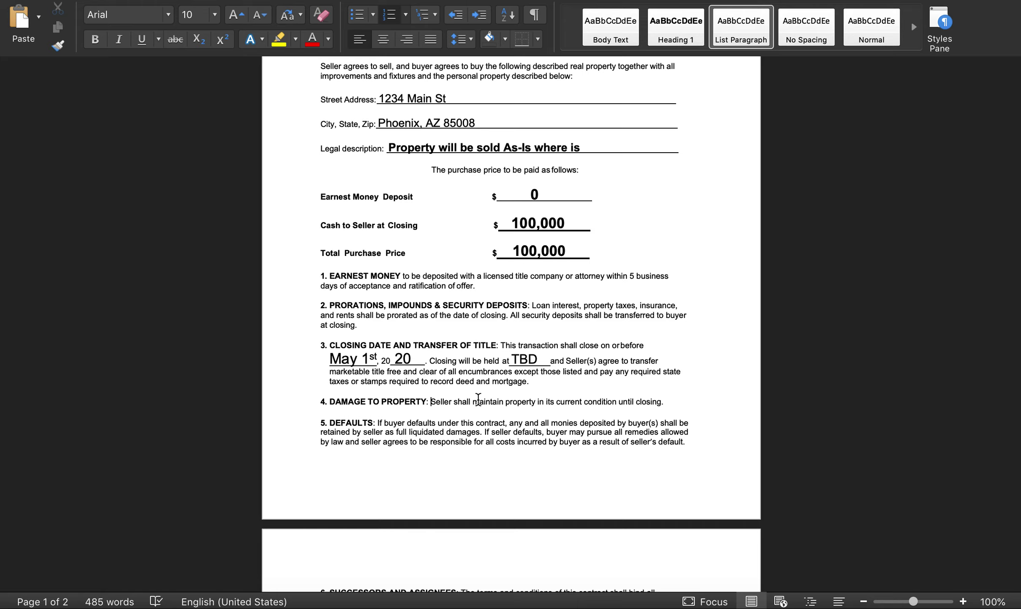
Step: Read the buyer default wording in clause 5 and compare it with the Earnest Money Deposit amount
left_click(358, 432)
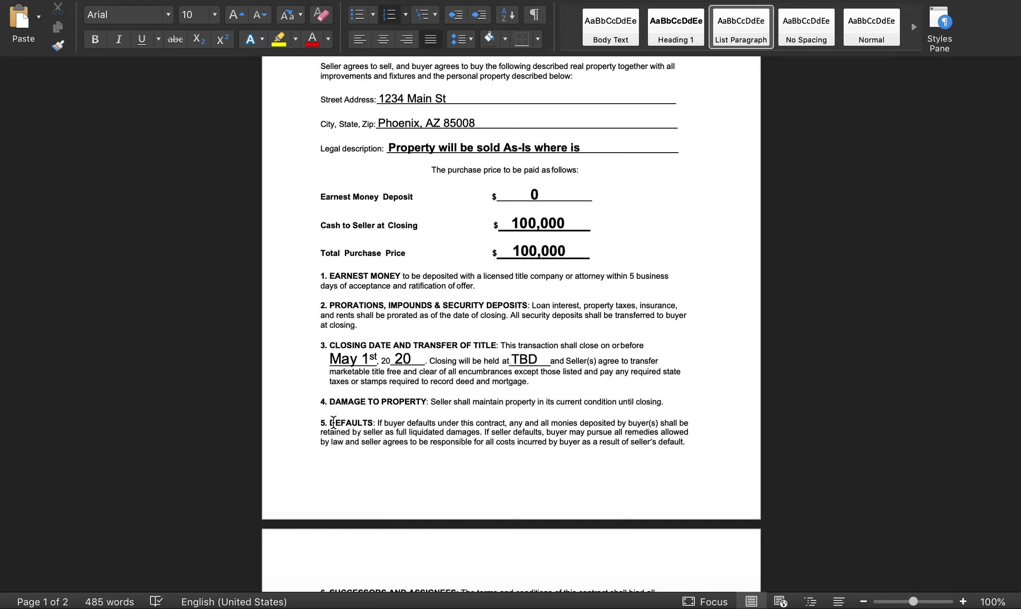
left_click_drag(327, 423, 404, 434)
left_click(405, 433)
scroll(389, 428, "down", 1)
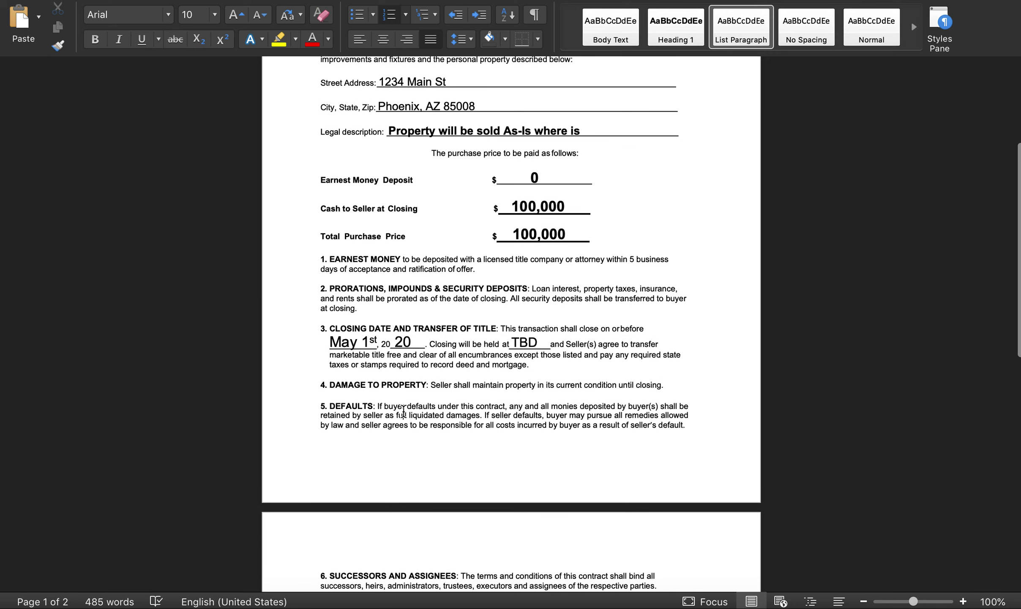
scroll(472, 402, "down", 2)
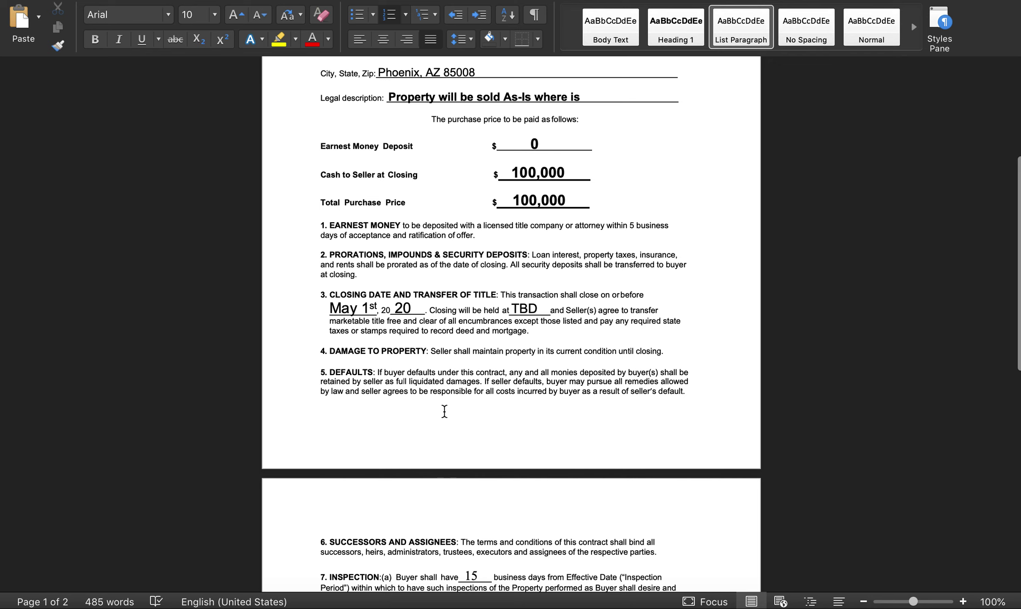
scroll(459, 381, "up", 1)
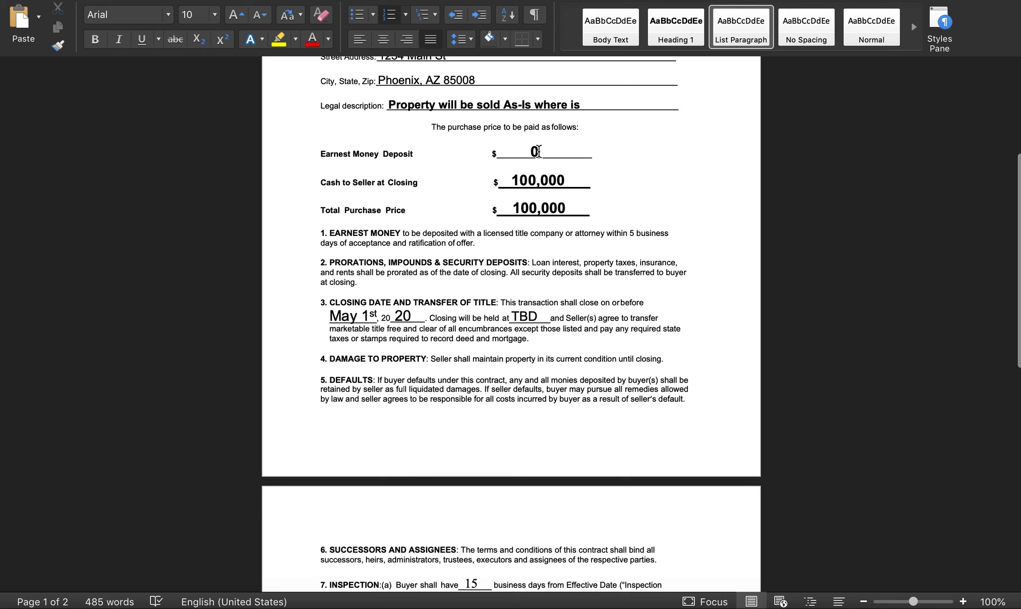
left_click_drag(540, 151, 494, 152)
key("Right")
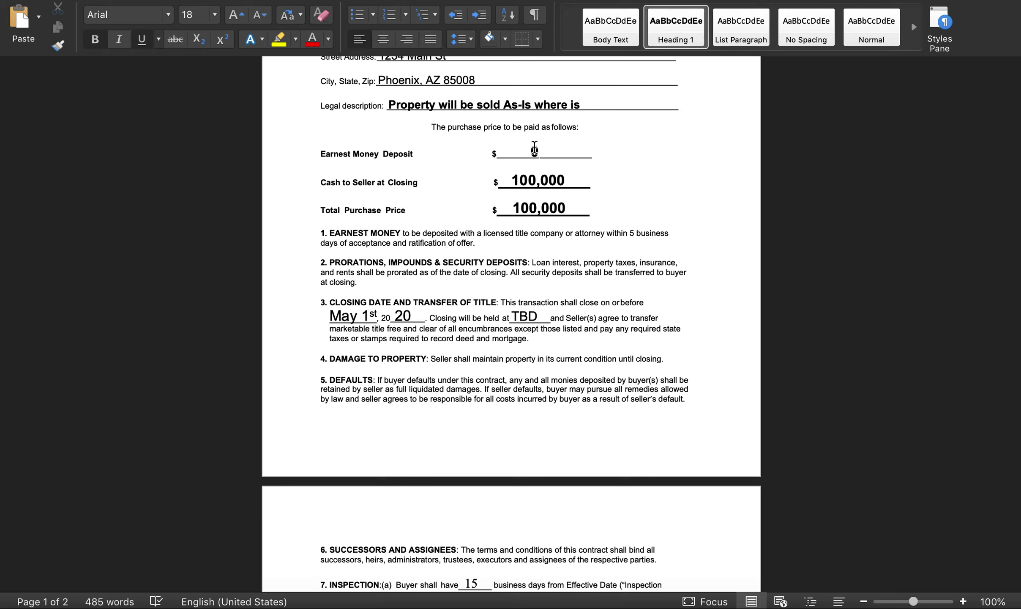
Step: Examine the end of clause 5's buyer default sentence, highlighting "as full liquidated damages"
left_click_drag(486, 392, 438, 388)
left_click(433, 388)
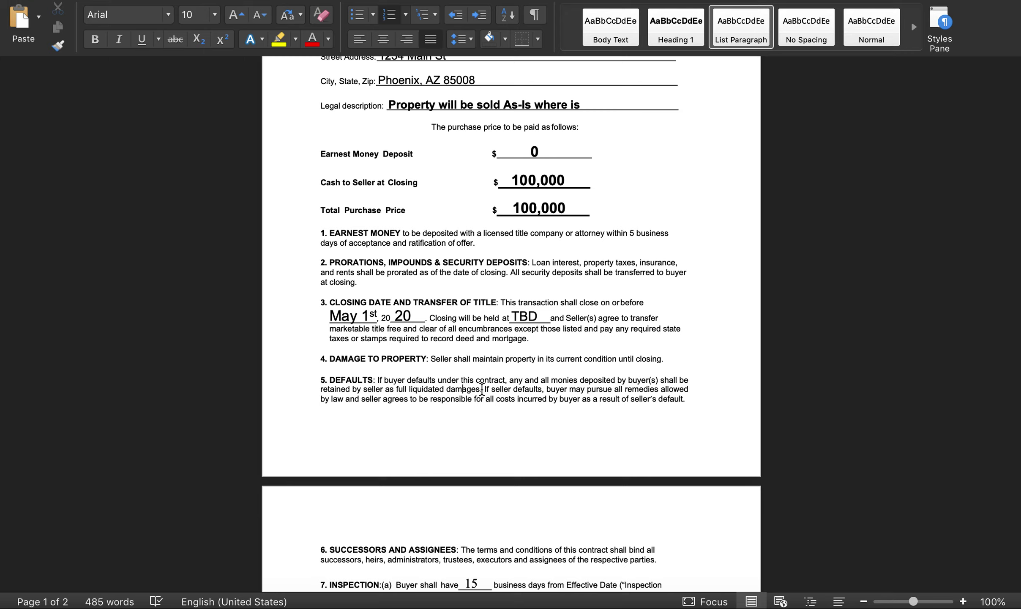
left_click_drag(485, 390, 385, 389)
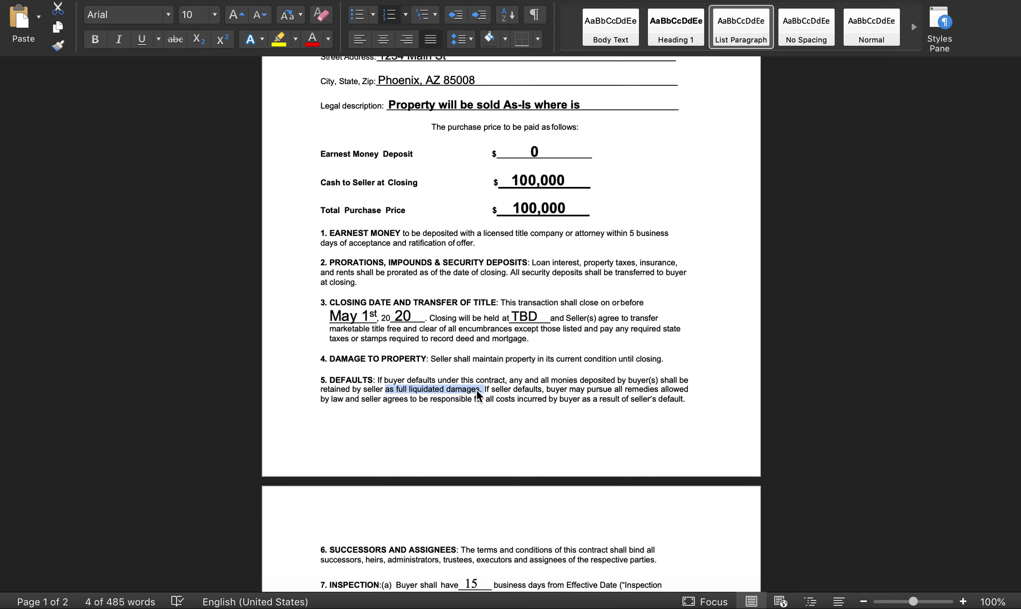
left_click(484, 390)
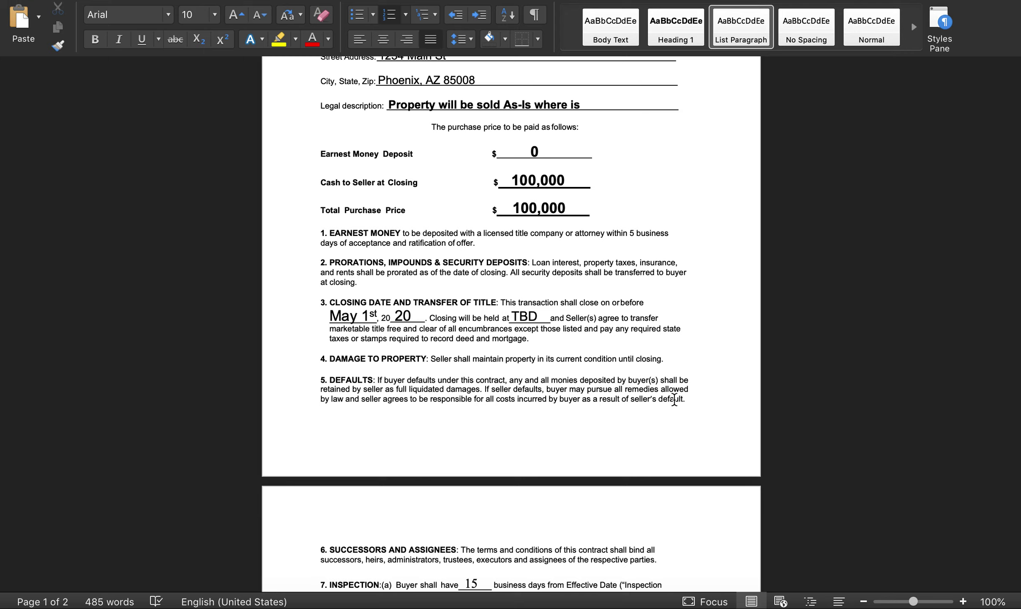
Step: Read the seller default sentence in clause 5, highlighting the buyer's remedies and the seller's responsibility for costs
left_click_drag(692, 397, 493, 385)
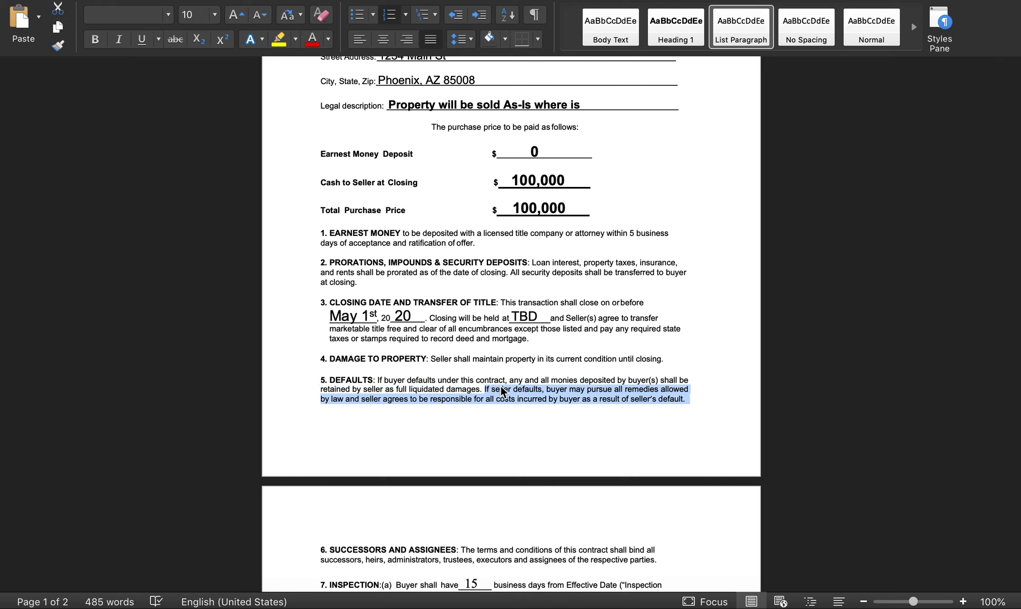
left_click(512, 386)
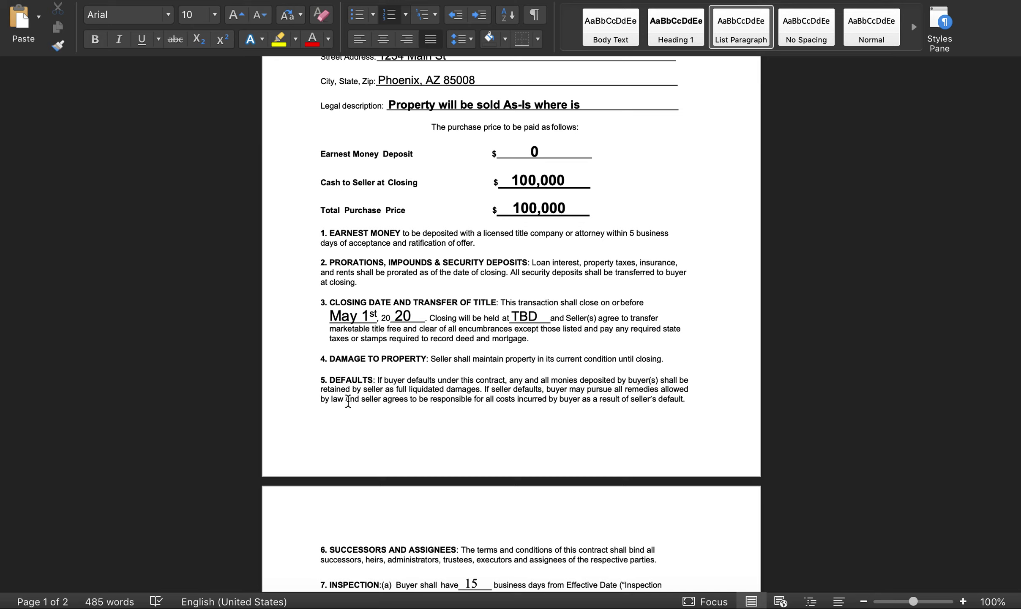
left_click_drag(371, 399, 551, 404)
left_click(564, 401)
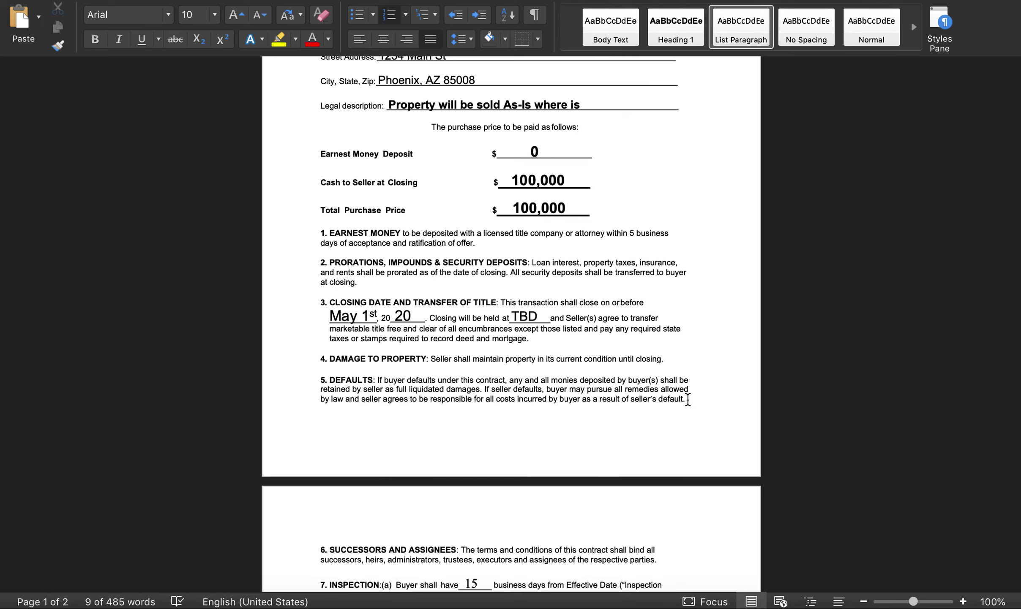
scroll(553, 353, "down", 2)
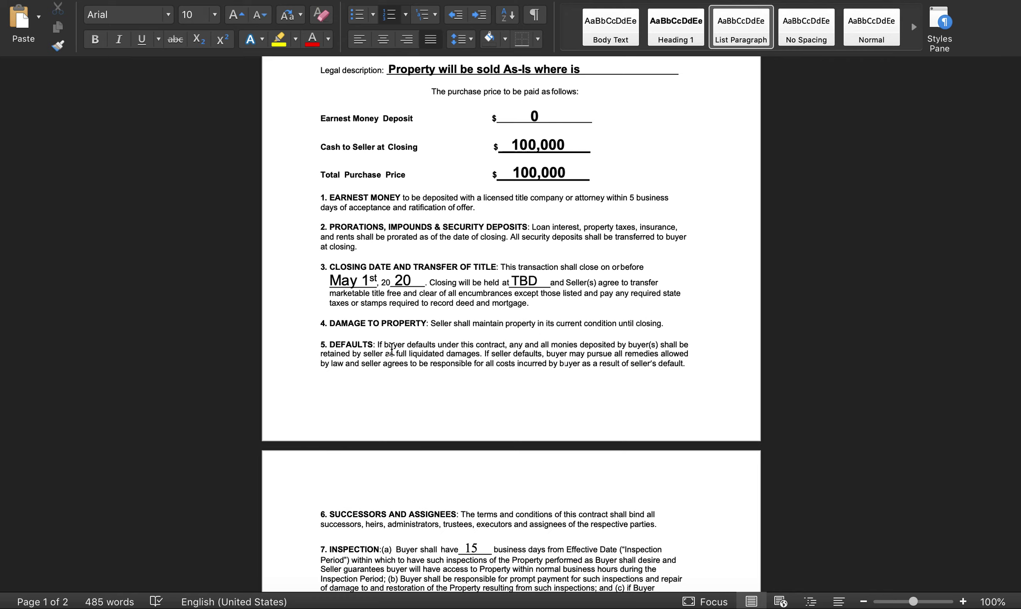
left_click_drag(676, 363, 485, 353)
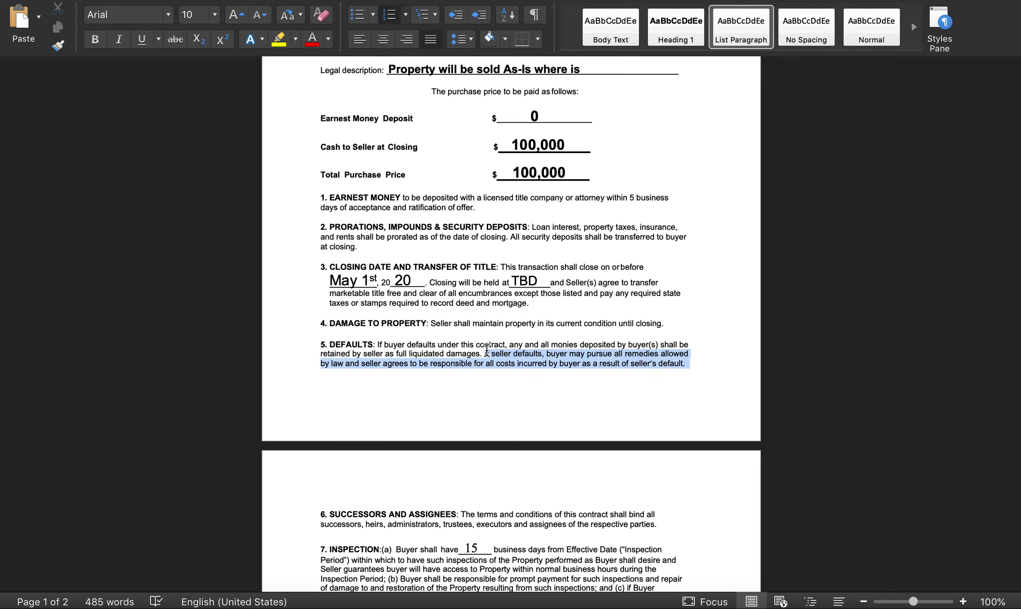
left_click(526, 353)
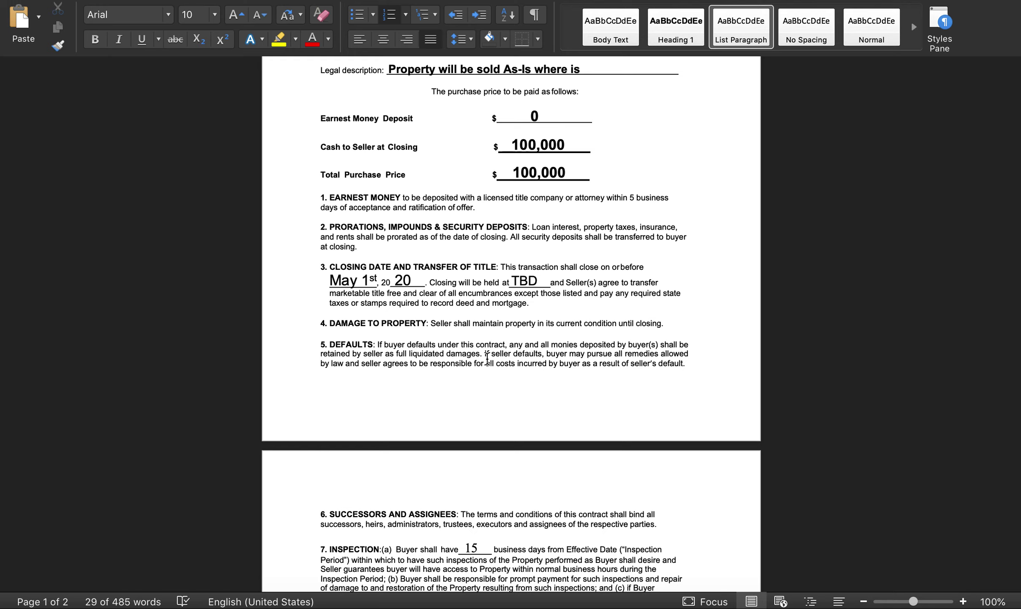
double_click(473, 357)
left_click(474, 357)
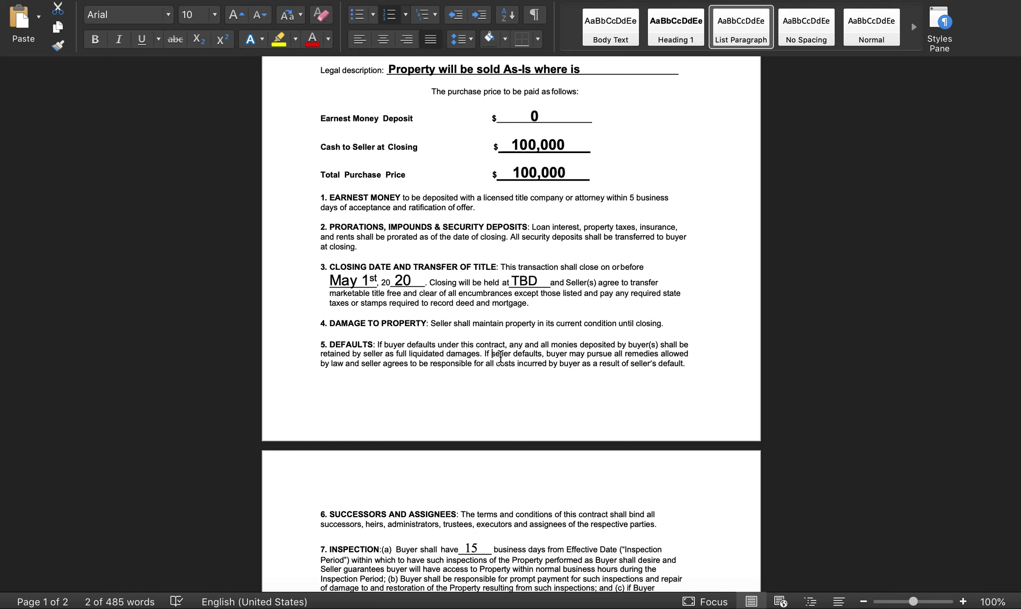
Step: Read clause 6 on successors and assignees on page 2, marking the wording on trustees, executors and assignees
scroll(514, 357, "down", 1)
scroll(514, 358, "down", 3)
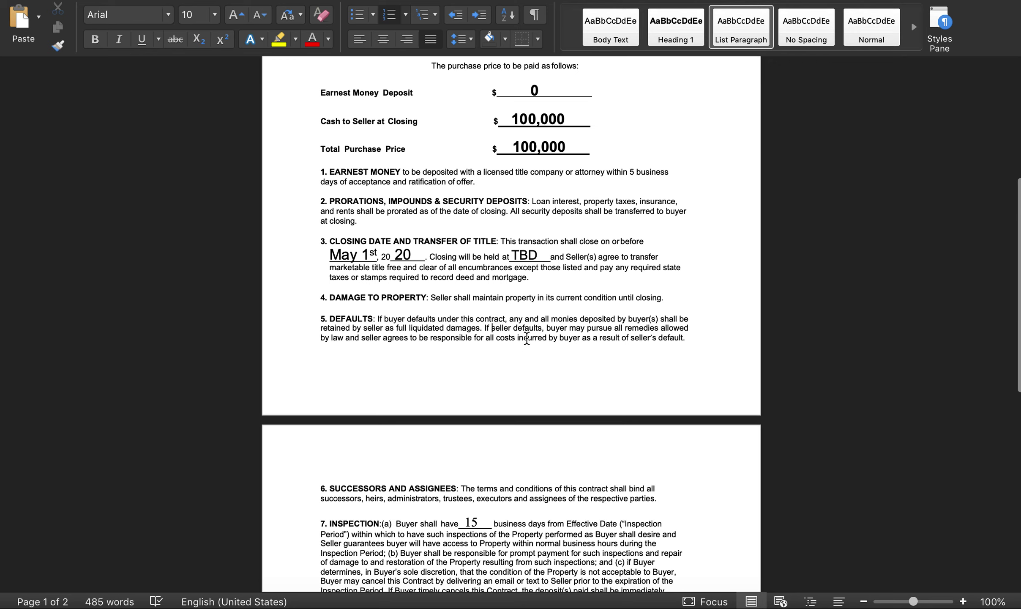
scroll(534, 331, "down", 4)
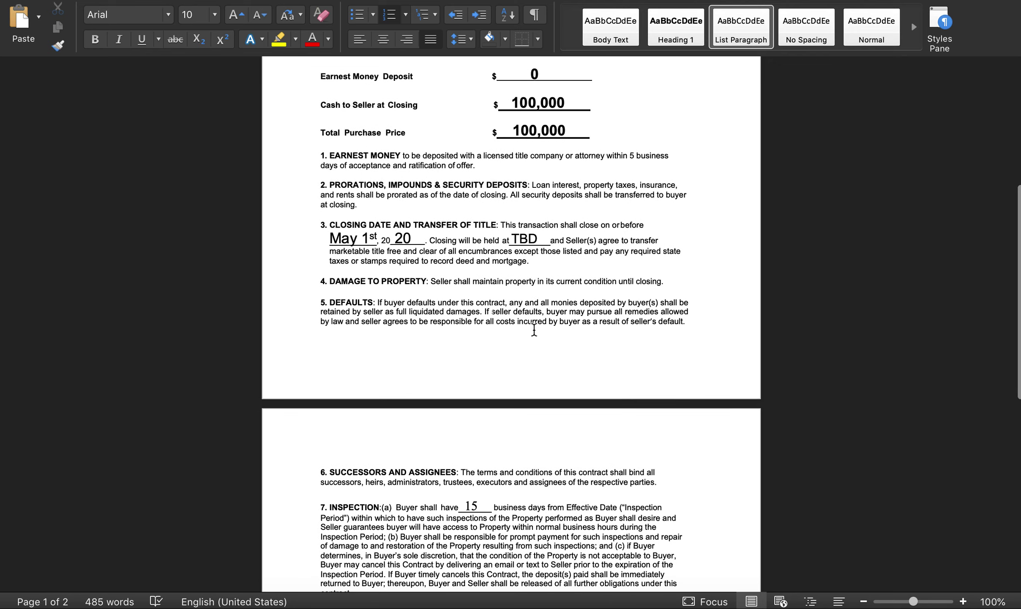
scroll(539, 294, "down", 10)
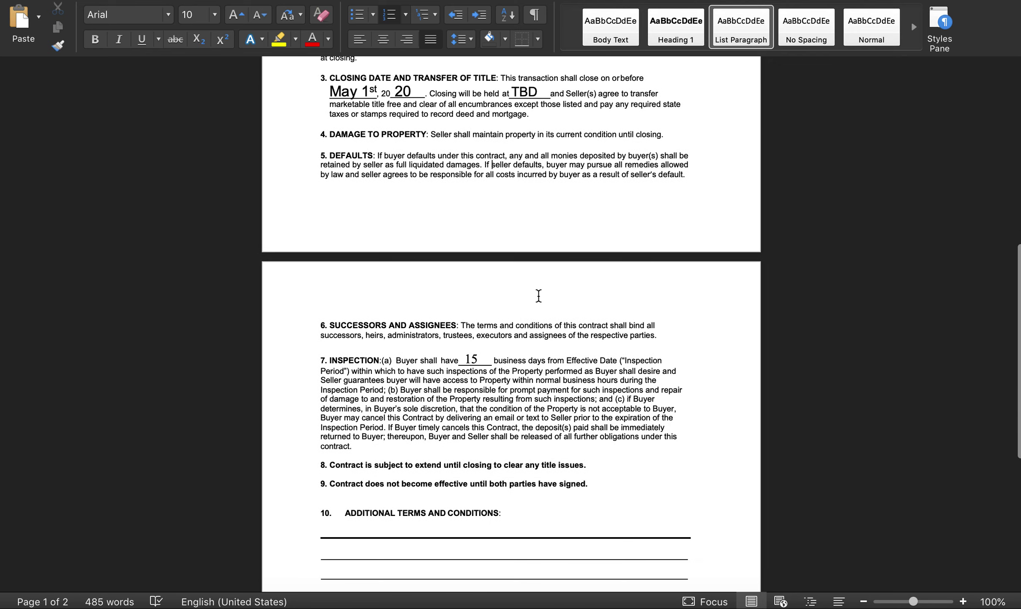
left_click(328, 324)
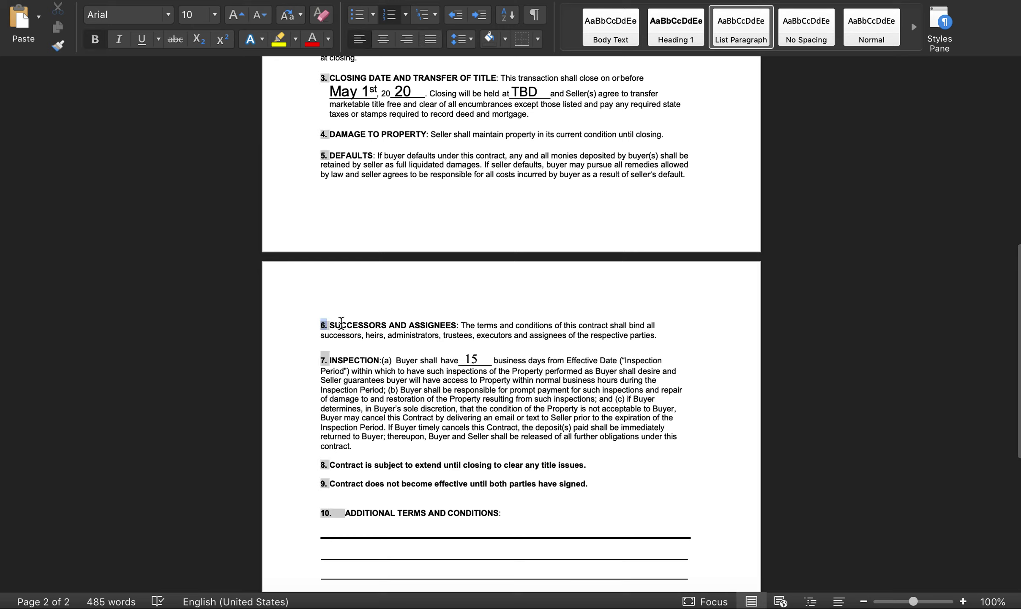
left_click(379, 324)
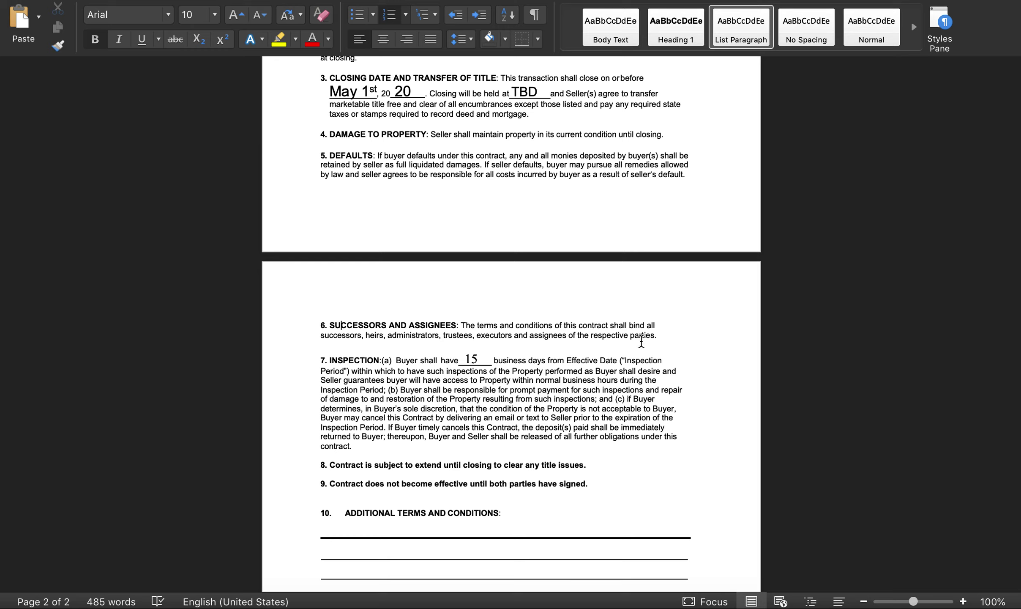
double_click(654, 337)
left_click(654, 337)
left_click(530, 334, "shift")
left_click(533, 334)
left_click(501, 334)
Step: Highlight the sellers' names at the start of the agreement and relate them to the parties listed in clause 6
scroll(450, 331, "up", 5)
scroll(438, 140, "up", 5)
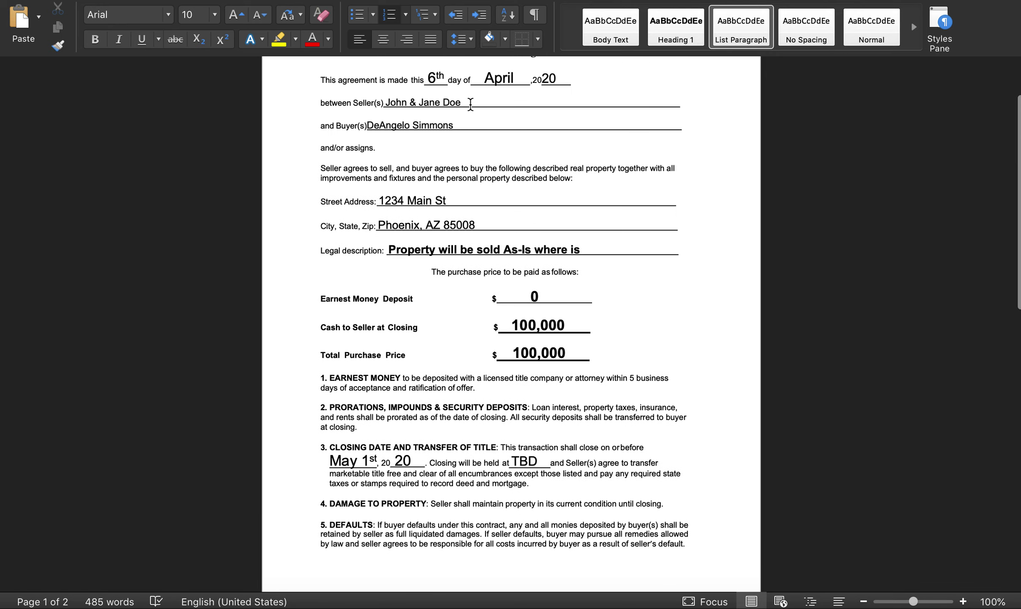
left_click_drag(462, 103, 385, 103)
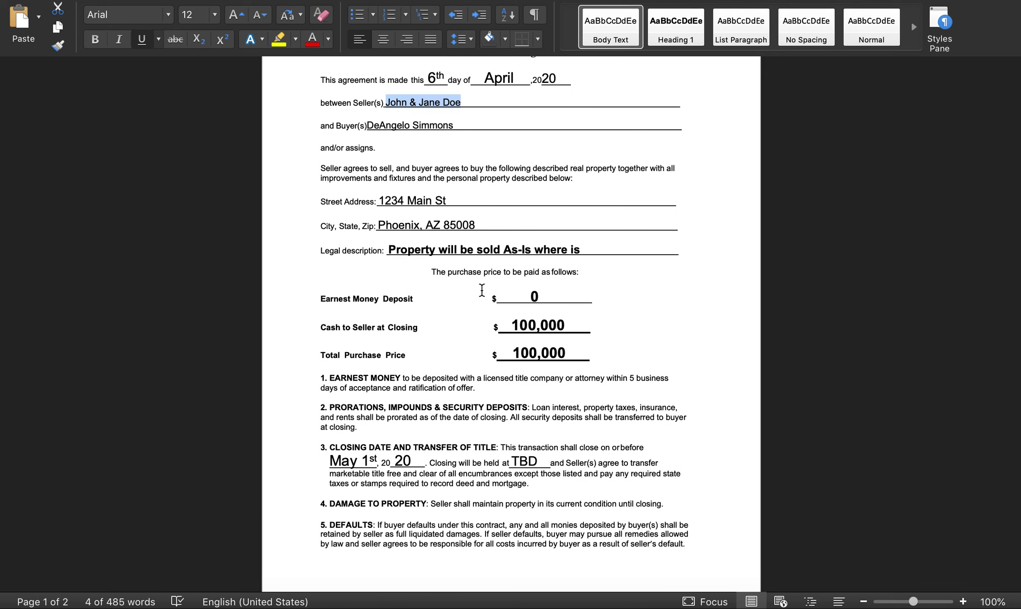
scroll(481, 298, "down", 2)
scroll(480, 302, "up", 2)
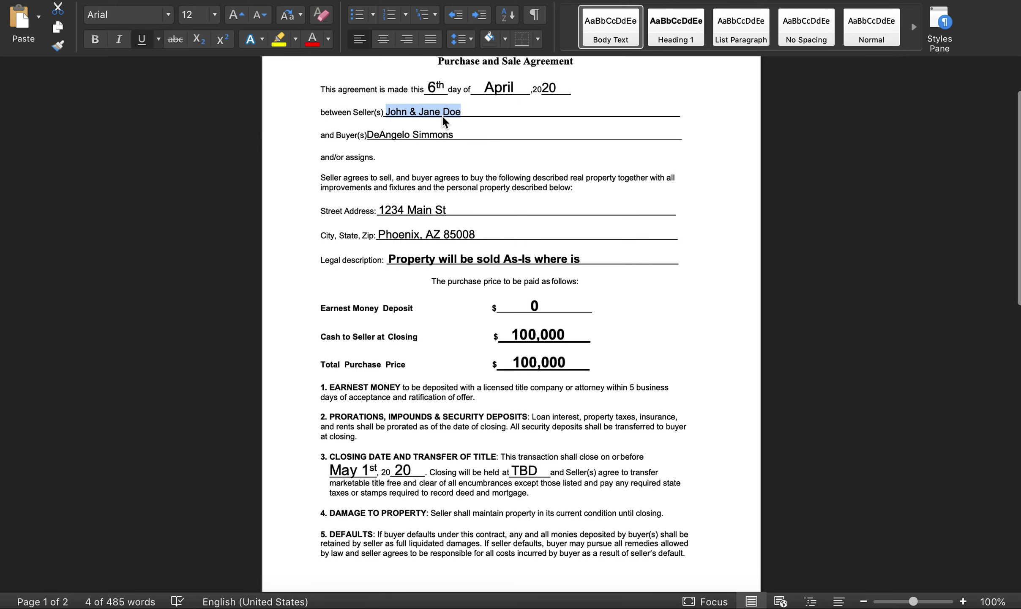
scroll(480, 287, "down", 10)
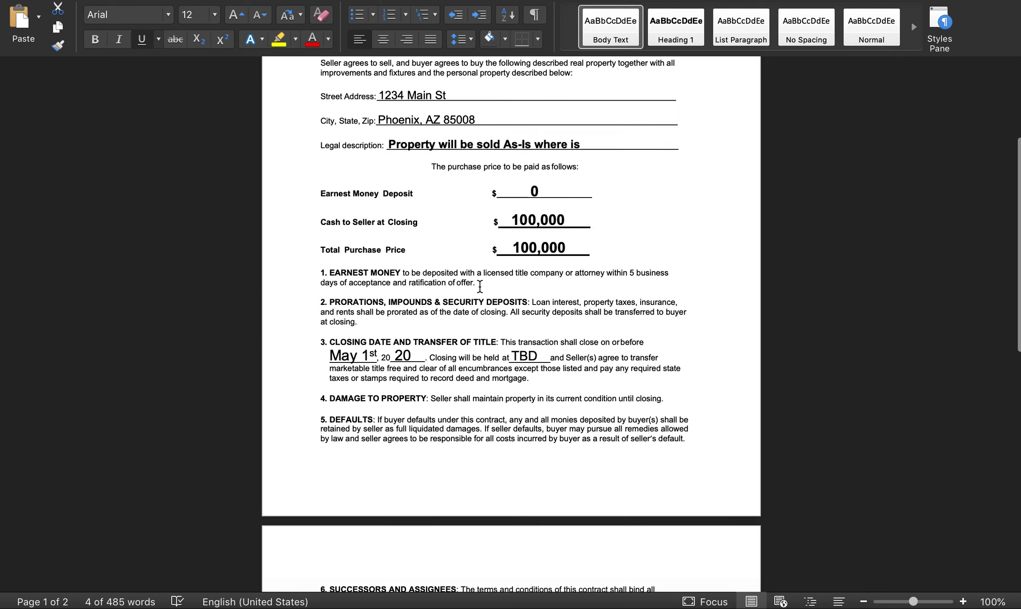
scroll(479, 286, "up", 1)
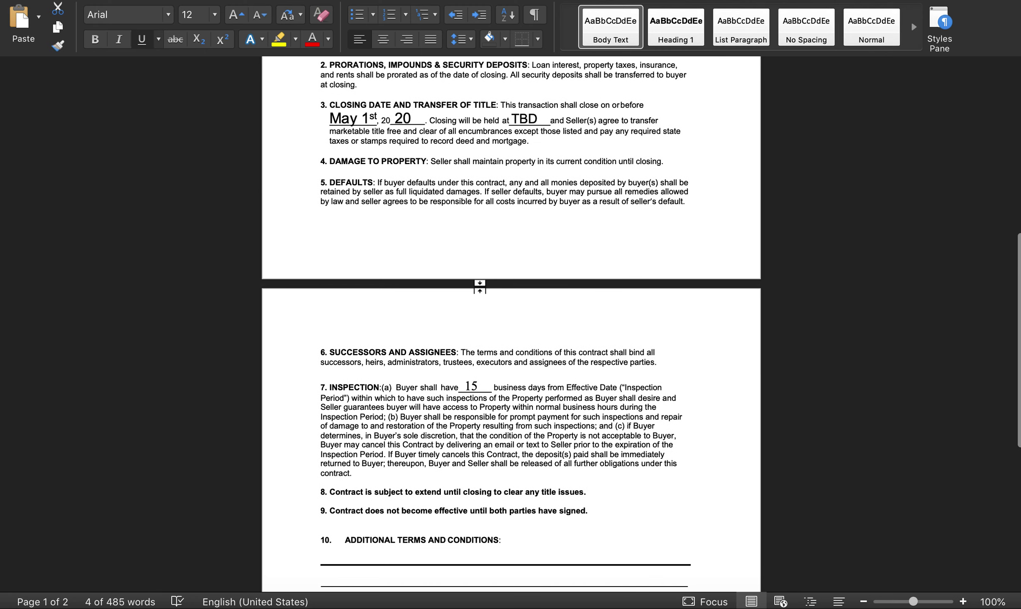
left_click(469, 360)
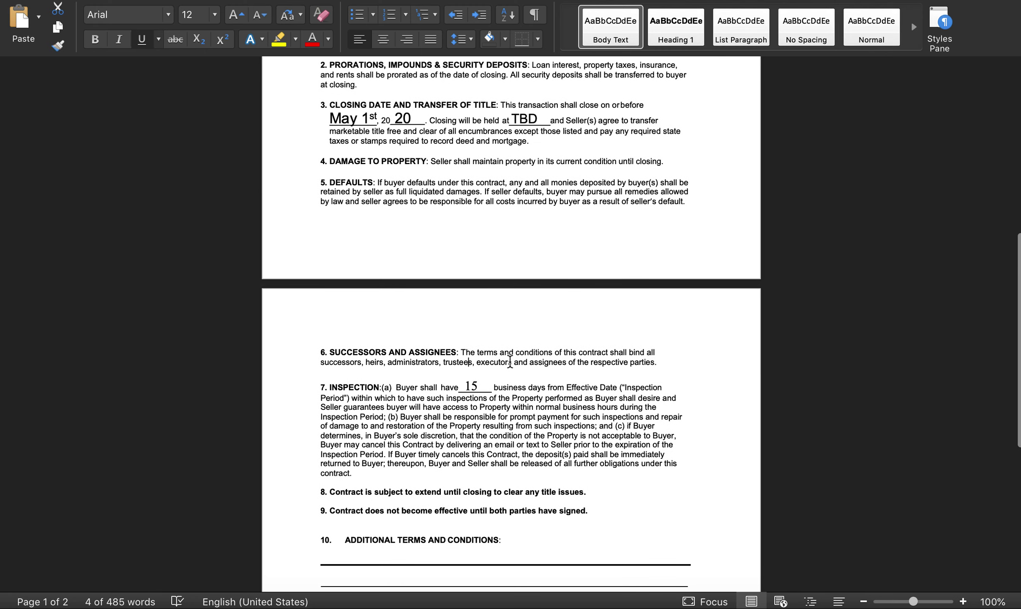
Step: Review clause 6 on successors and assignees against page 1, marking its list of heirs, administrators, trustees and executors
left_click(383, 362)
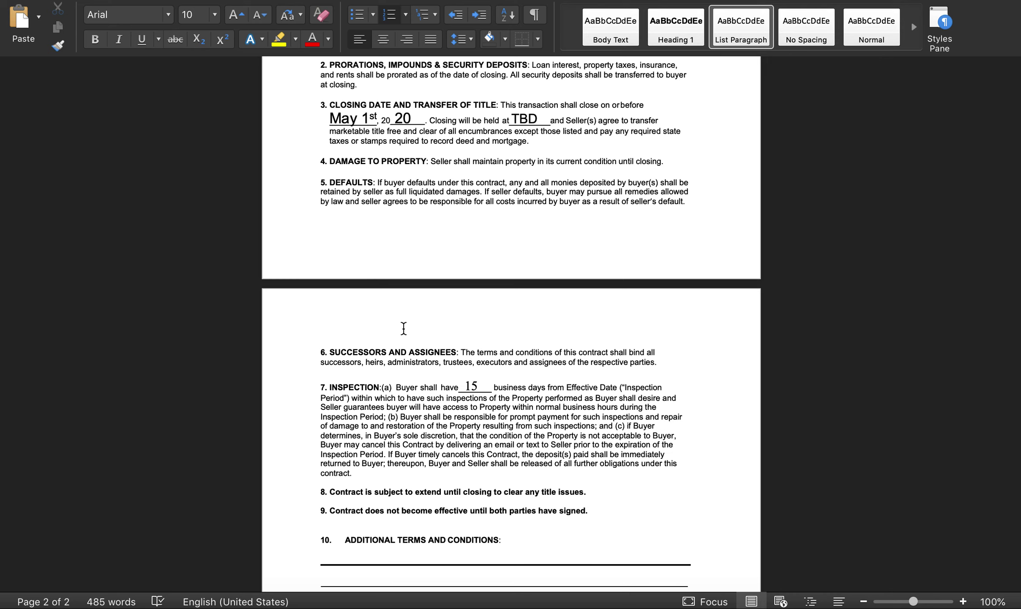
scroll(420, 399, "up", 3)
scroll(420, 399, "up", 3)
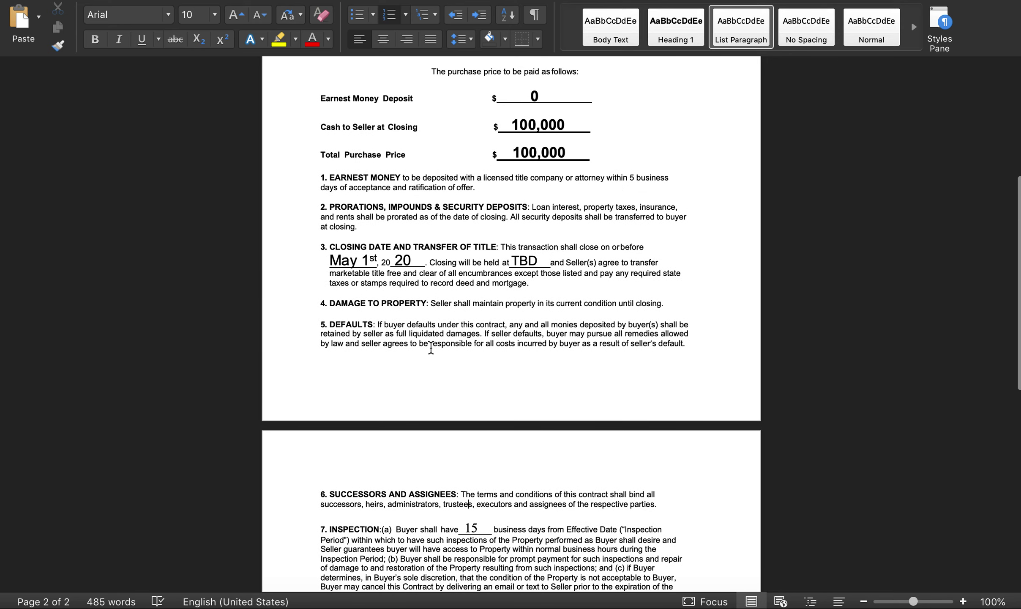
scroll(431, 349, "down", 4)
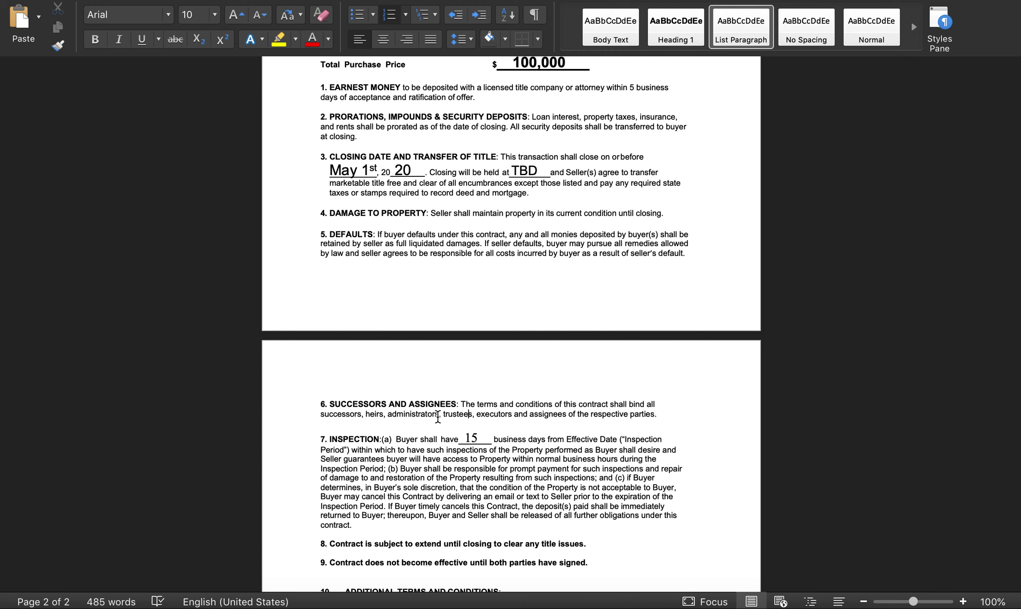
scroll(438, 416, "down", 2)
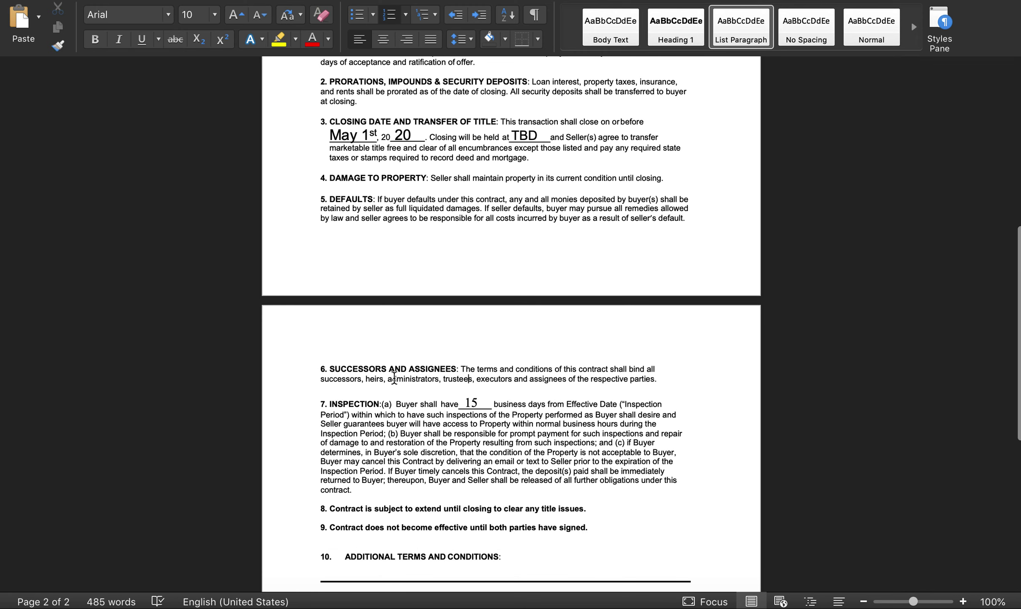
left_click(417, 379)
left_click(501, 378)
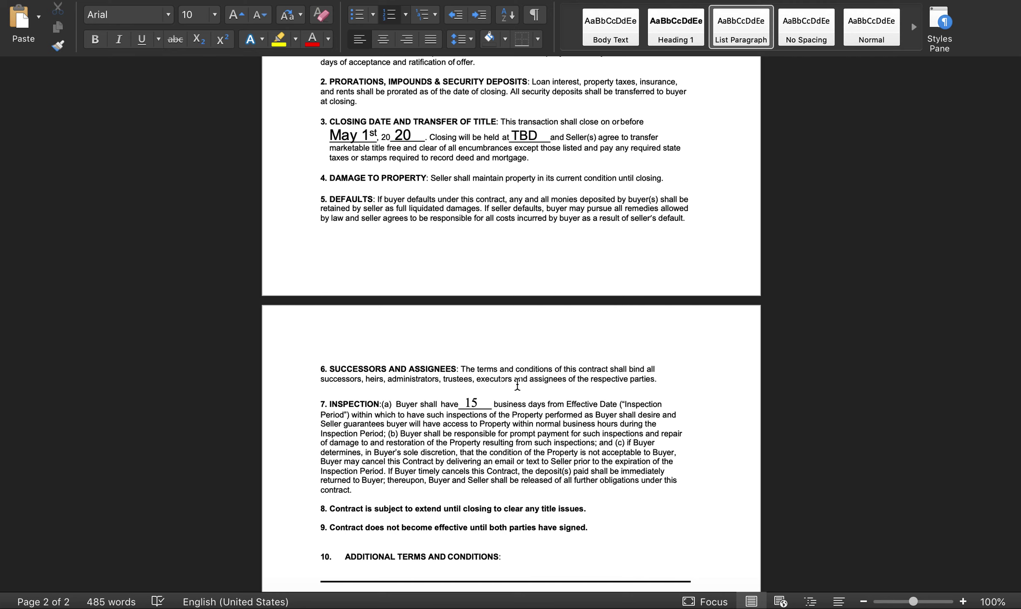
scroll(519, 336, "down", 2)
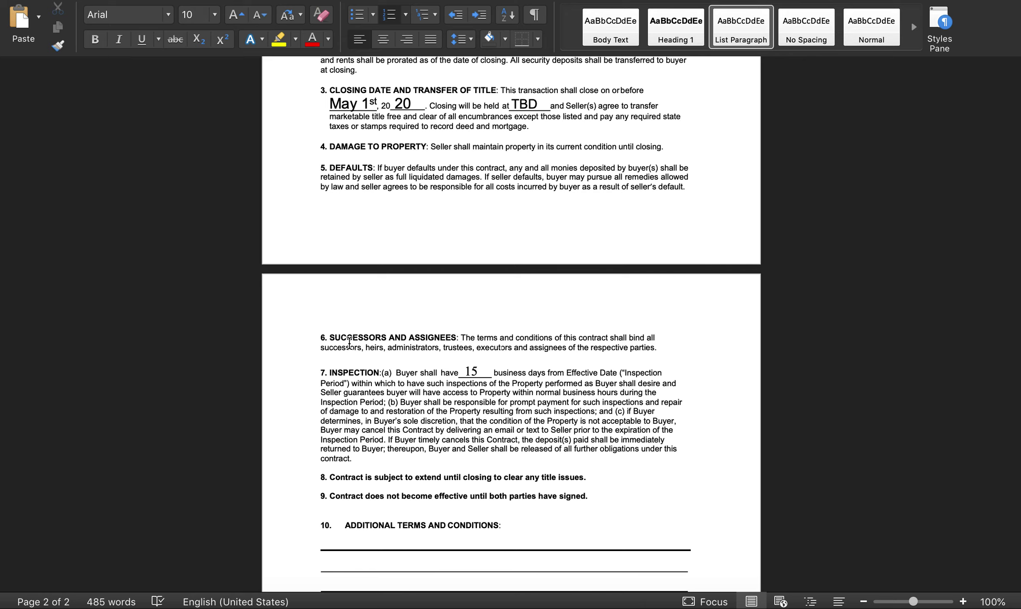
left_click_drag(349, 343, 395, 343)
left_click(460, 345)
Step: Read the start of clause 7(a) on the buyer's inspection period, highlighting the wording from "Effective Date" onward
scroll(579, 355, "down", 2)
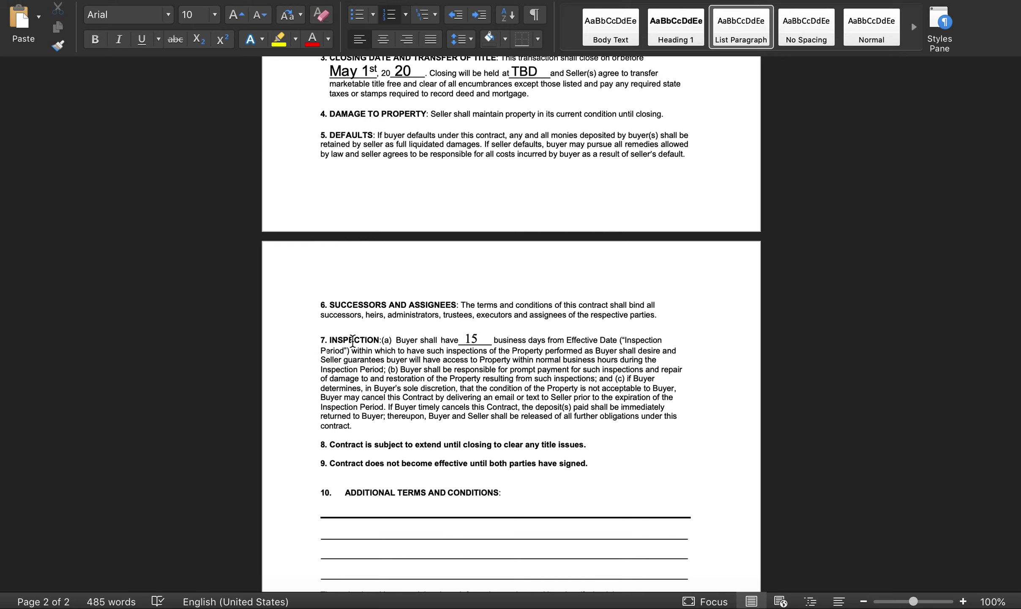
left_click(366, 340)
left_click_drag(397, 340, 545, 341)
left_click(545, 341)
left_click_drag(566, 339, 617, 345)
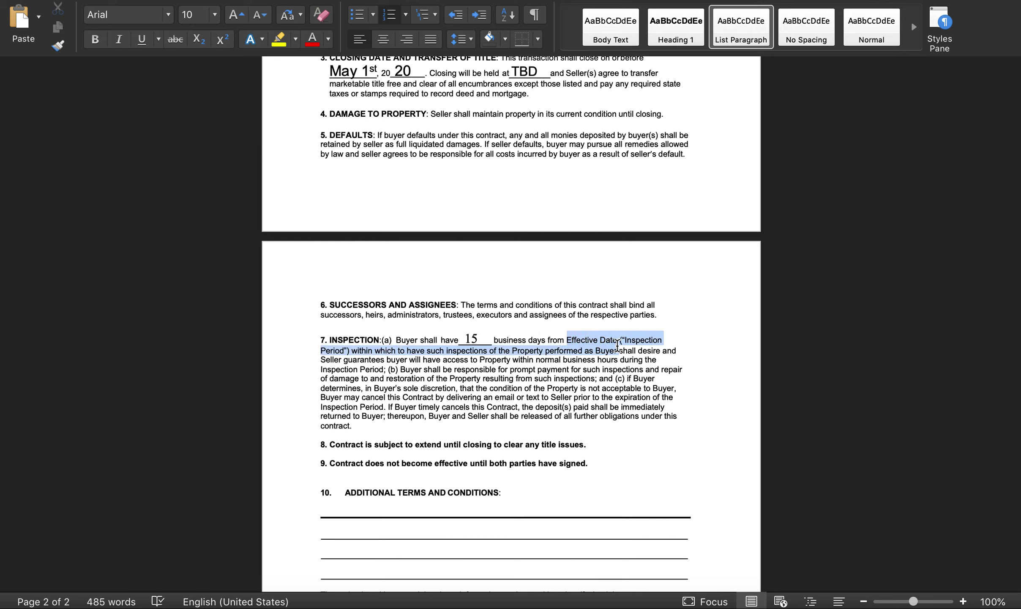
left_click(614, 339)
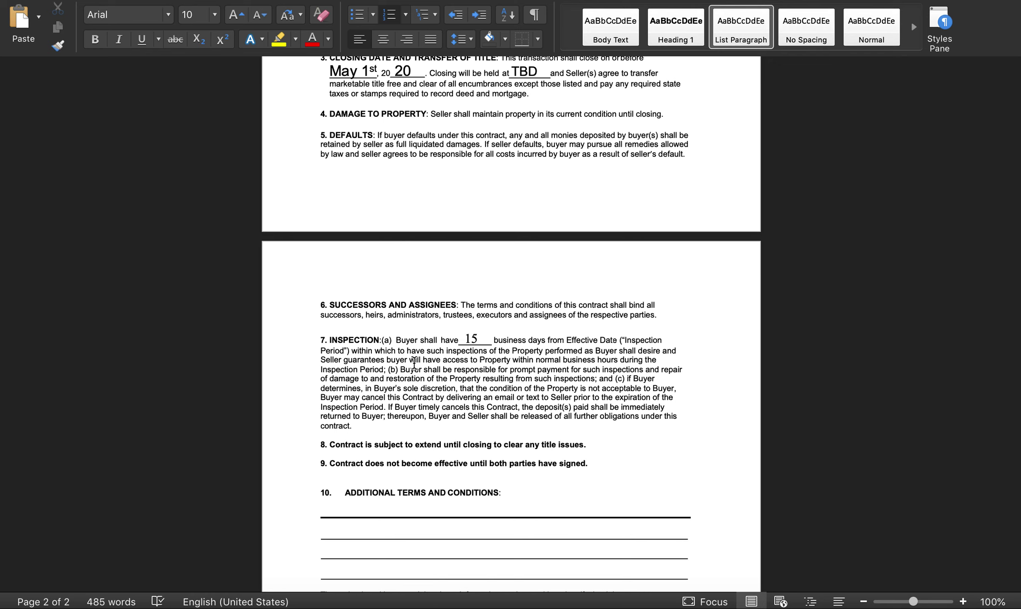
Step: Highlight the clause 7 wording in which the seller guarantees property access within normal business hours during the Inspection Period
scroll(486, 345, "down", 2)
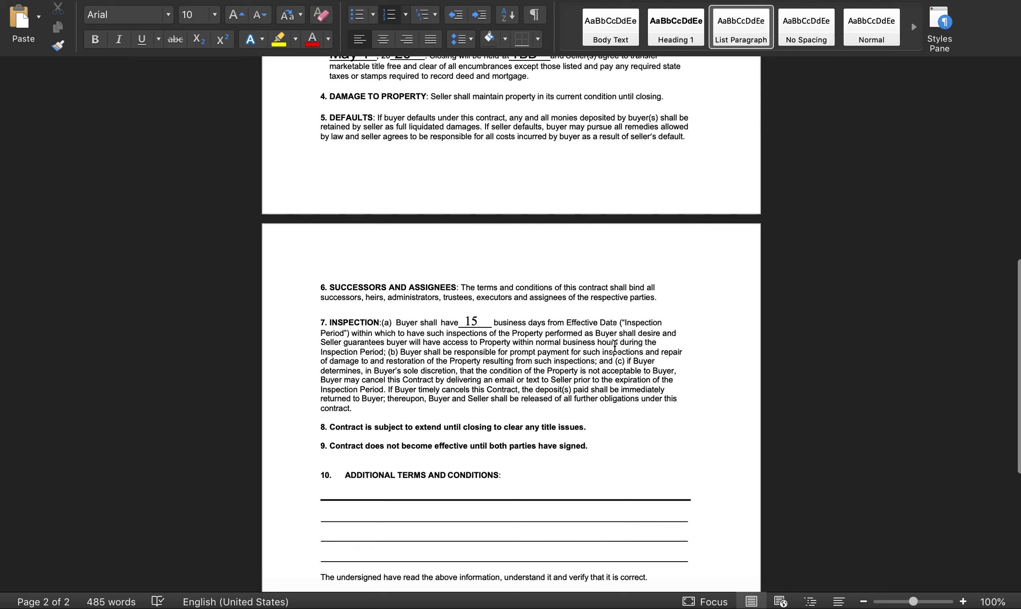
left_click_drag(387, 353, 321, 342)
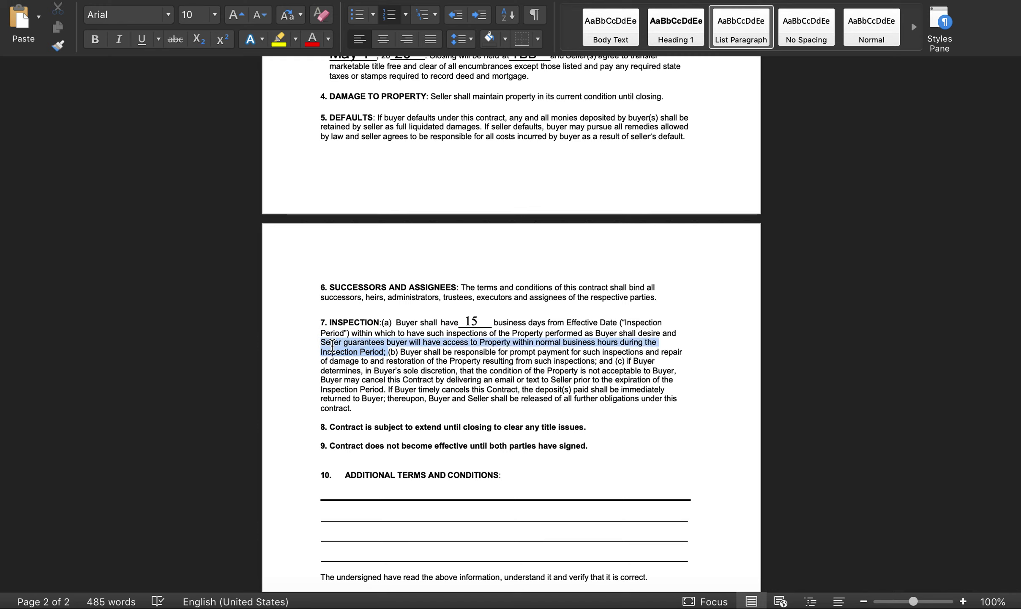
left_click(355, 343)
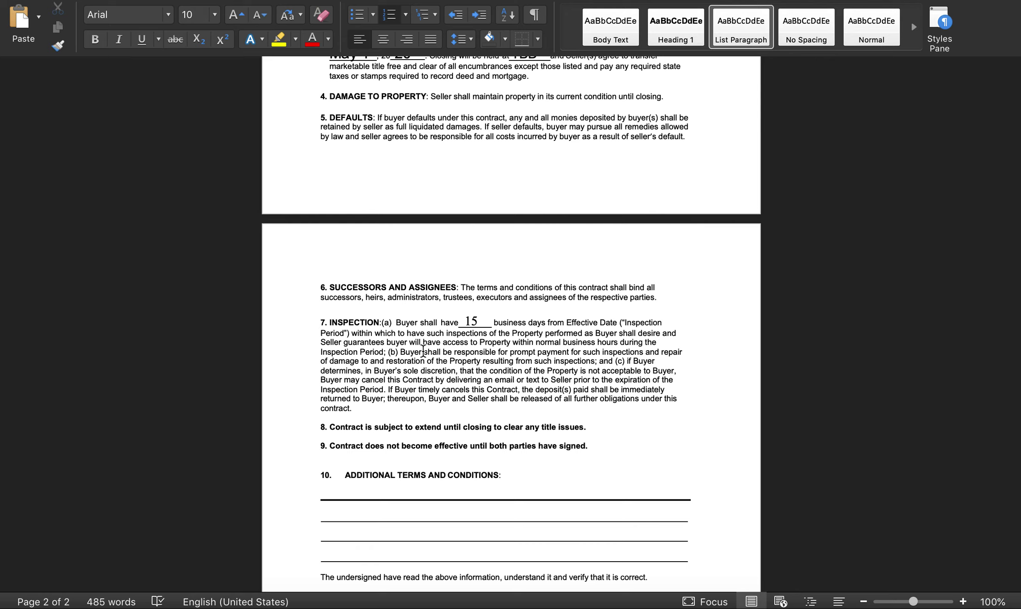
Step: Read clause 7(b) and (c) on inspection payment and cancellation, highlighting "email or text" as the way to notify the seller
left_click_drag(401, 352, 555, 371)
left_click(553, 371)
left_click_drag(499, 382, 542, 382)
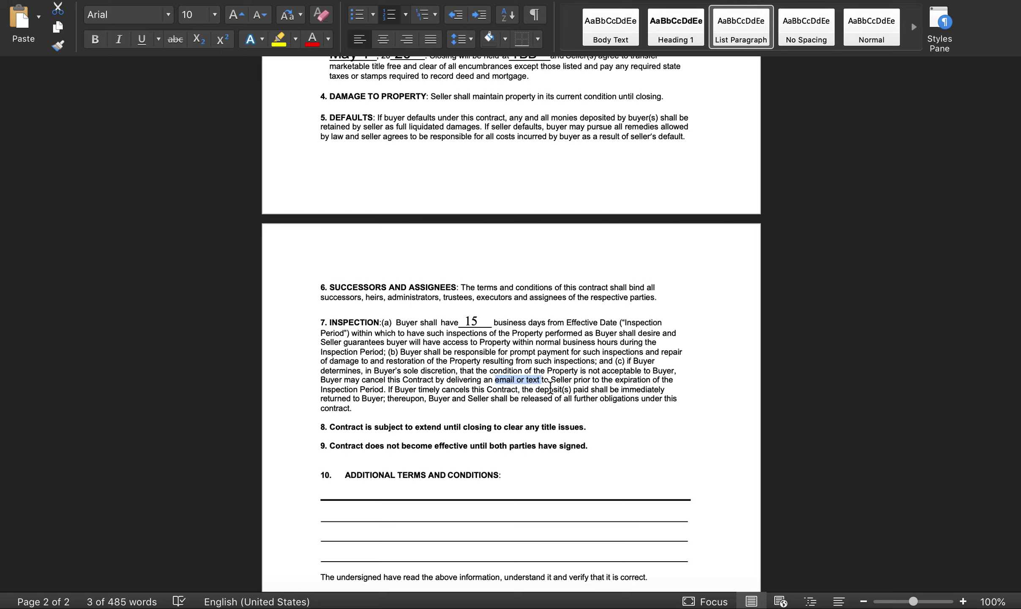
left_click(570, 380)
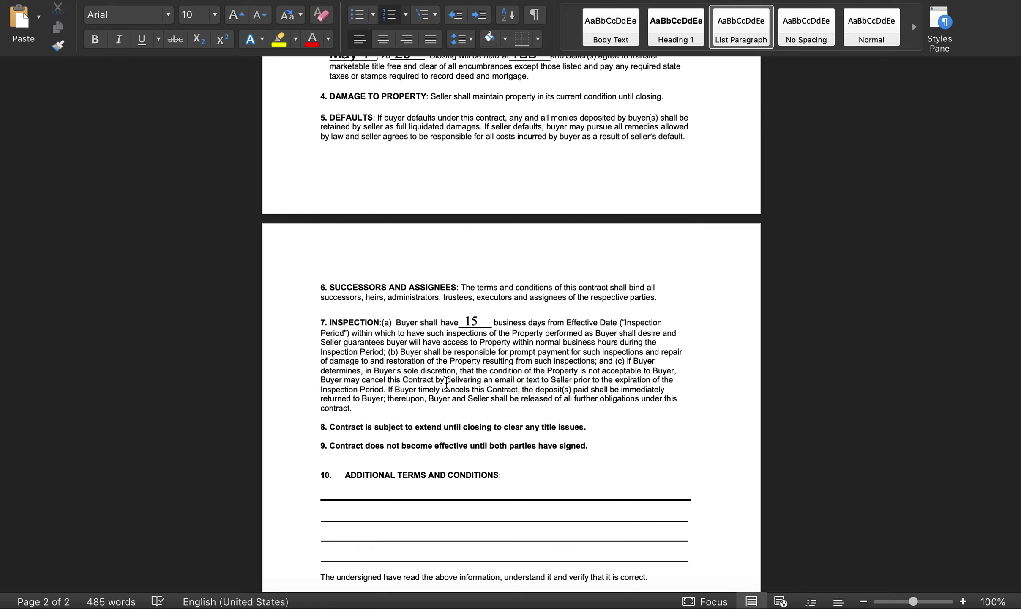
Step: Read the end of clause 7 on timely cancellation, covering the deposit's return and the release of both parties
left_click_drag(397, 389, 515, 389)
left_click(536, 389)
left_click(430, 399)
left_click(372, 408)
Step: Highlight the whole clause 8 sentence on extending the contract until closing to clear any title issues
mouse_move(323, 427)
left_mouse_down()
mouse_move(351, 431)
mouse_move(316, 428)
left_mouse_up()
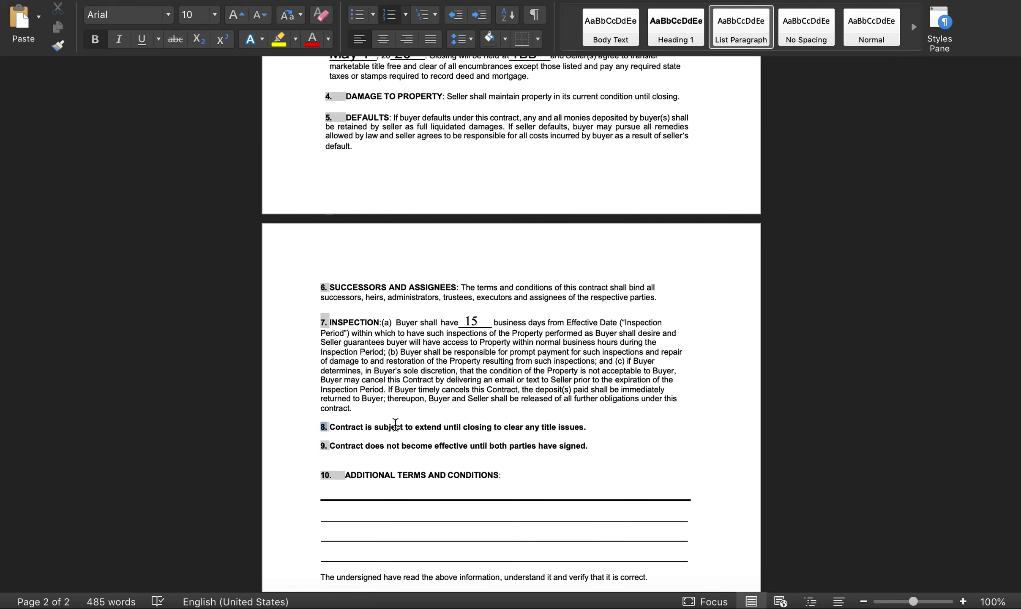
left_click(480, 427)
left_click_drag(591, 427, 355, 423)
scroll(421, 406, "down", 1)
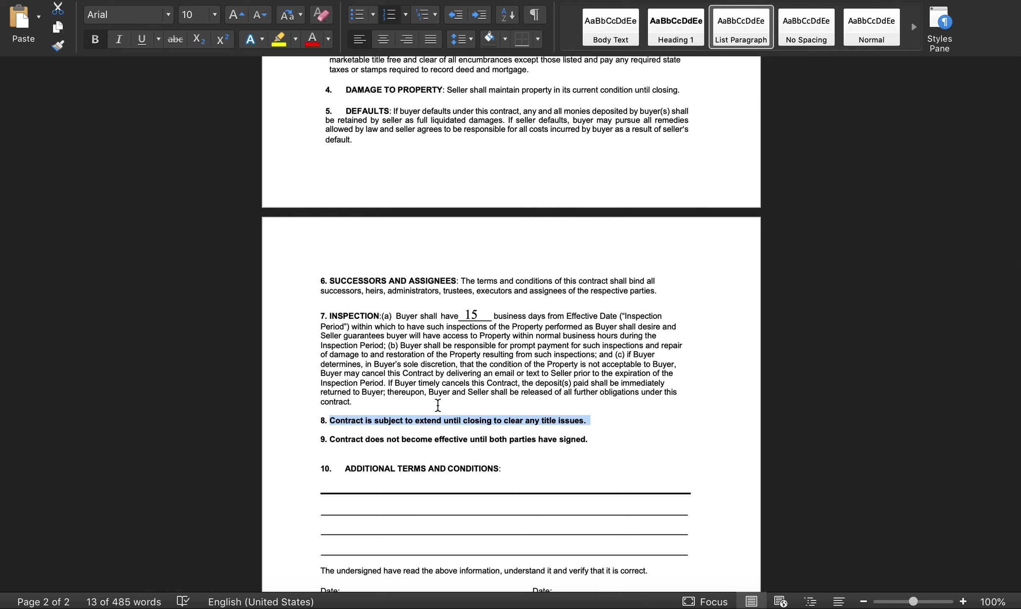
Step: Relate clause 8's extension wording to the closing date in clause 3 and the purchase price terms on page 1
scroll(438, 404, "up", 10)
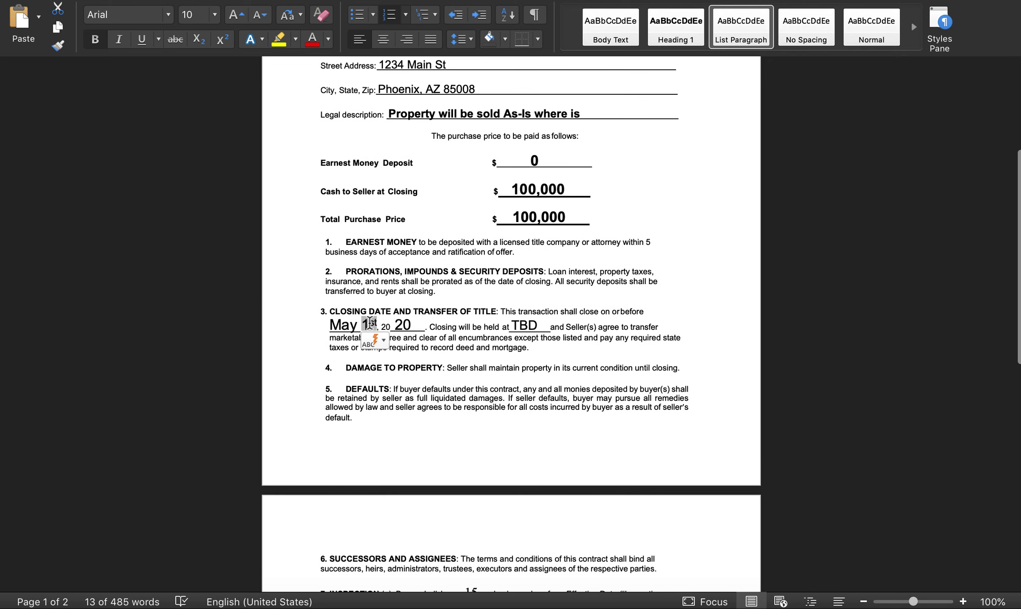
scroll(429, 441, "down", 3)
scroll(428, 443, "down", 8)
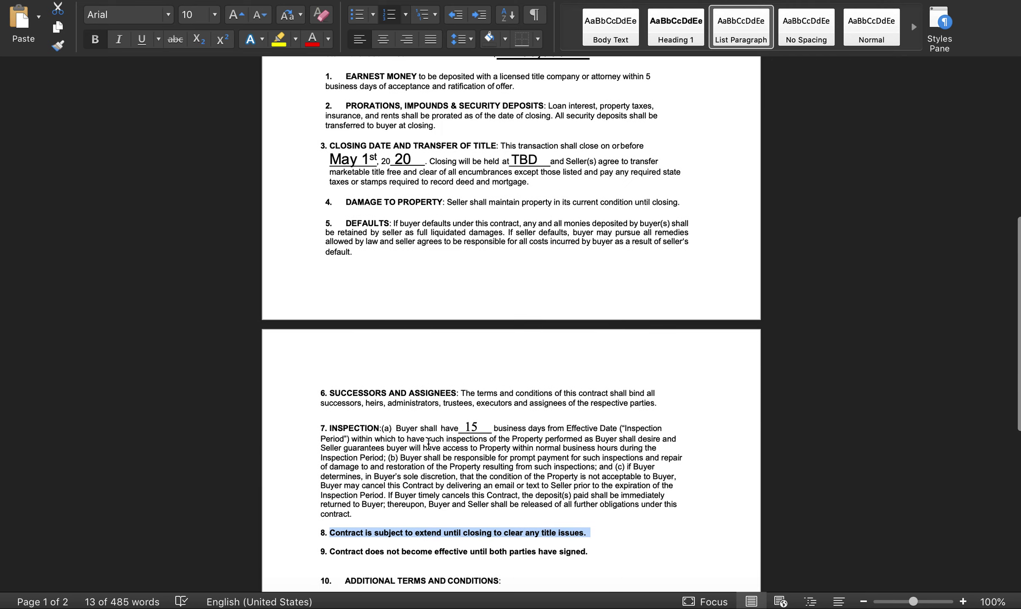
scroll(428, 443, "up", 2)
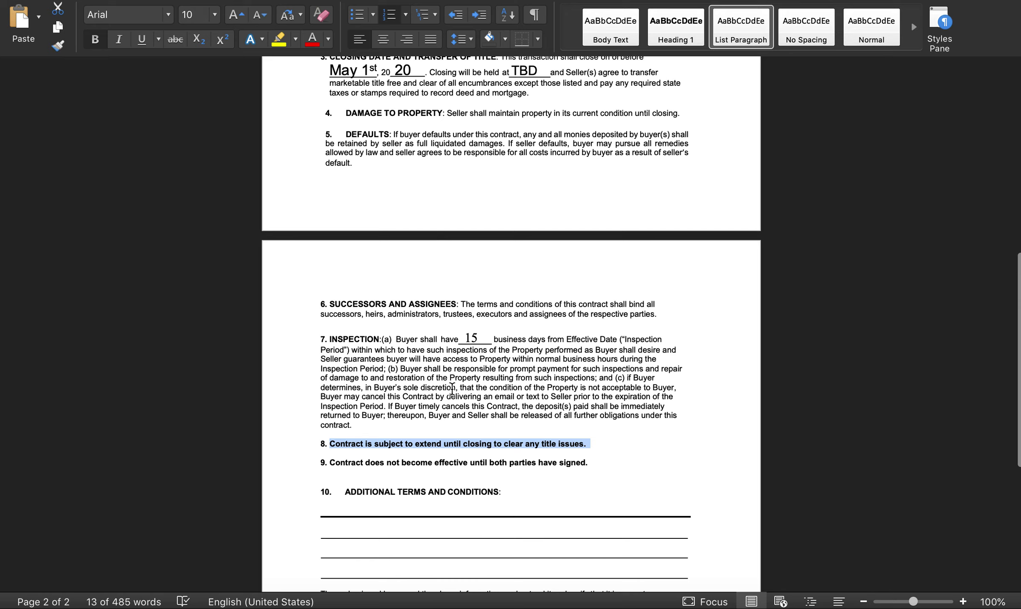
left_click(467, 444)
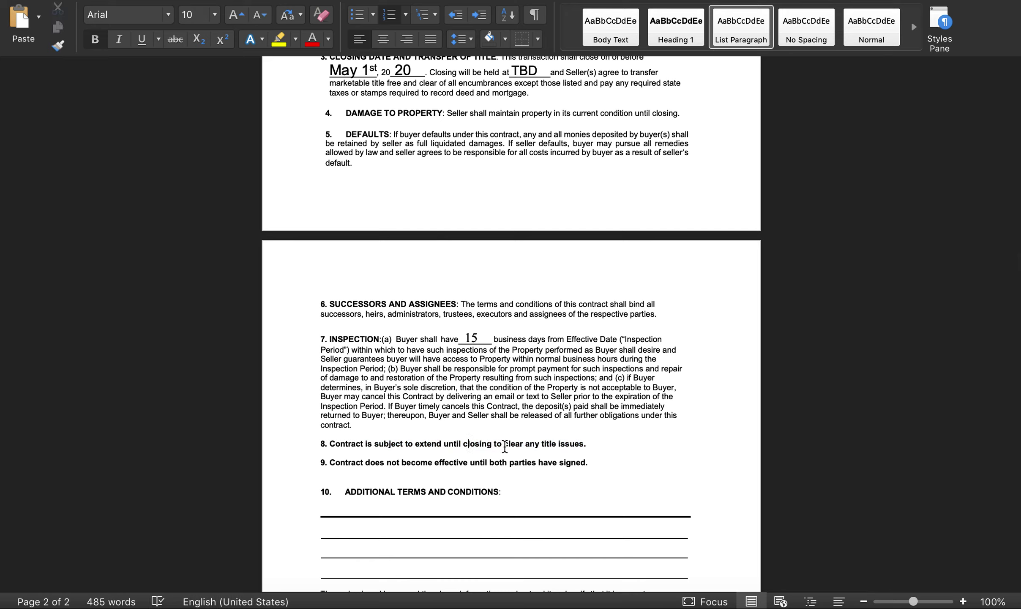
scroll(505, 446, "up", 1)
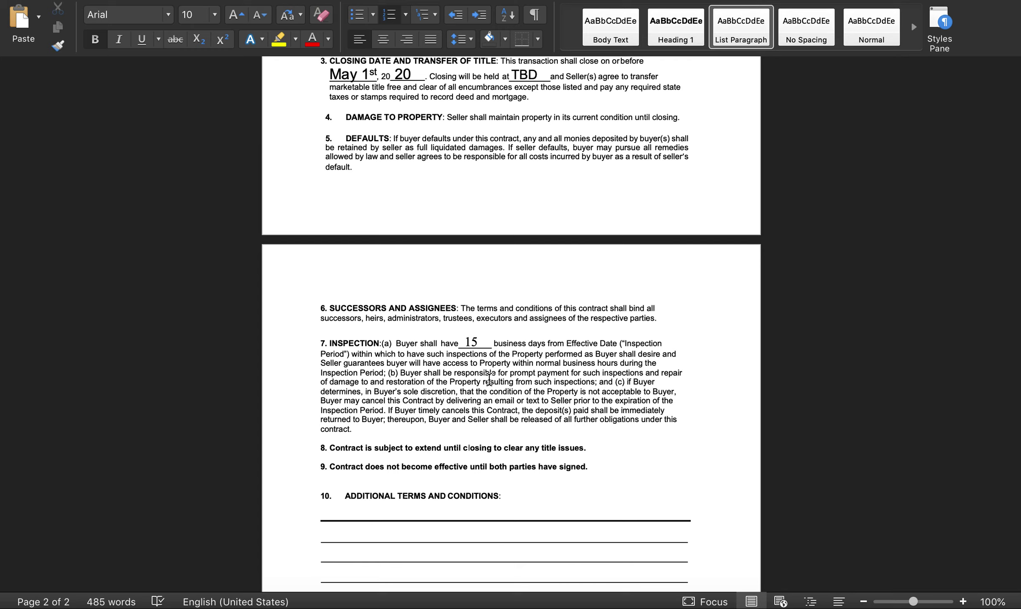
scroll(439, 438, "up", 10)
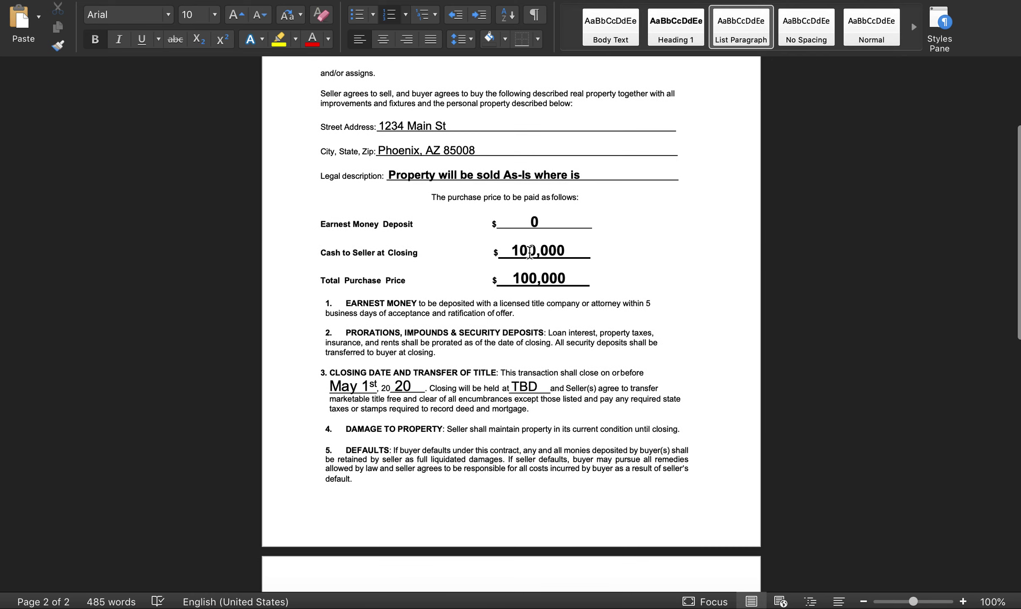
scroll(503, 330, "down", 5)
scroll(503, 330, "down", 7)
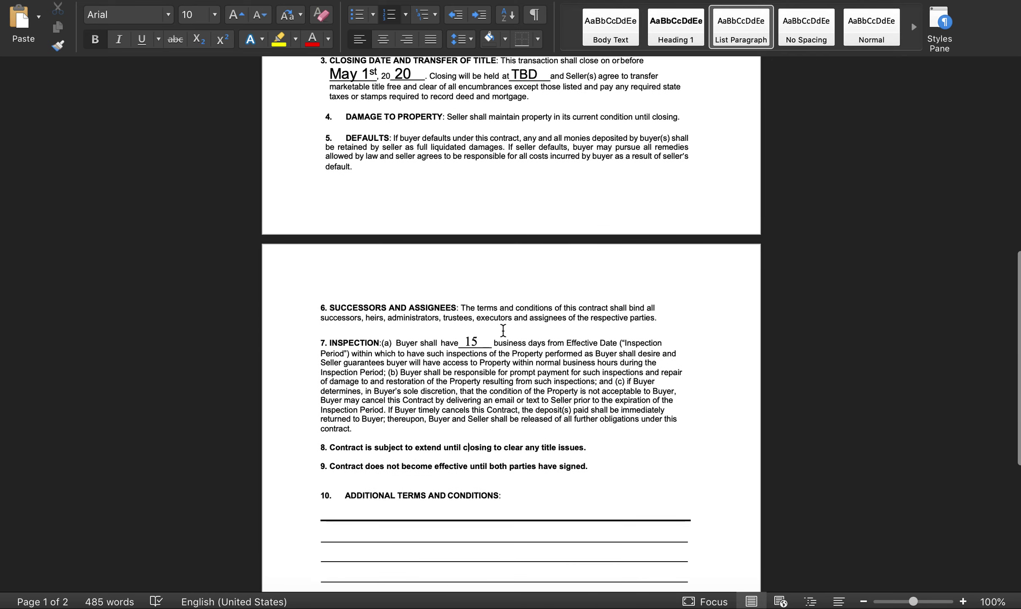
scroll(503, 331, "down", 1)
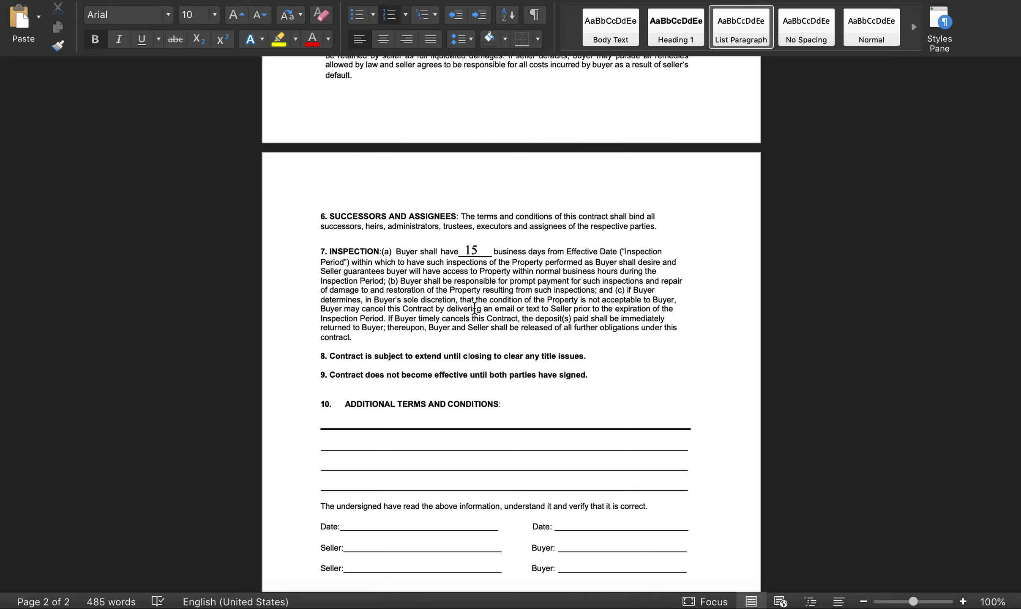
Step: Reread clause 8, highlighting the full sentence and the phrase "clear any title issues"
left_click_drag(590, 353, 352, 362)
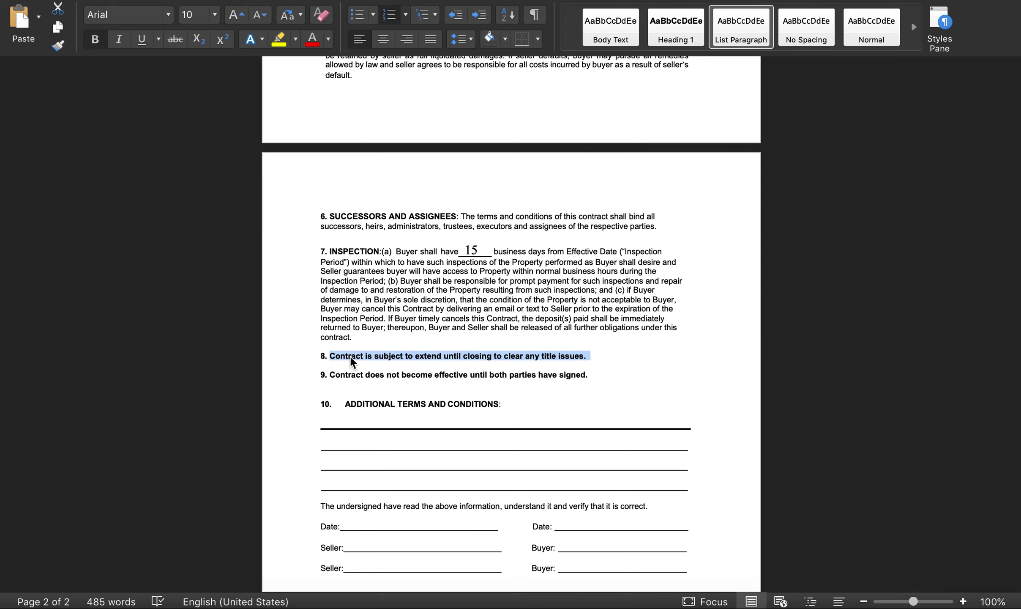
left_click(400, 355)
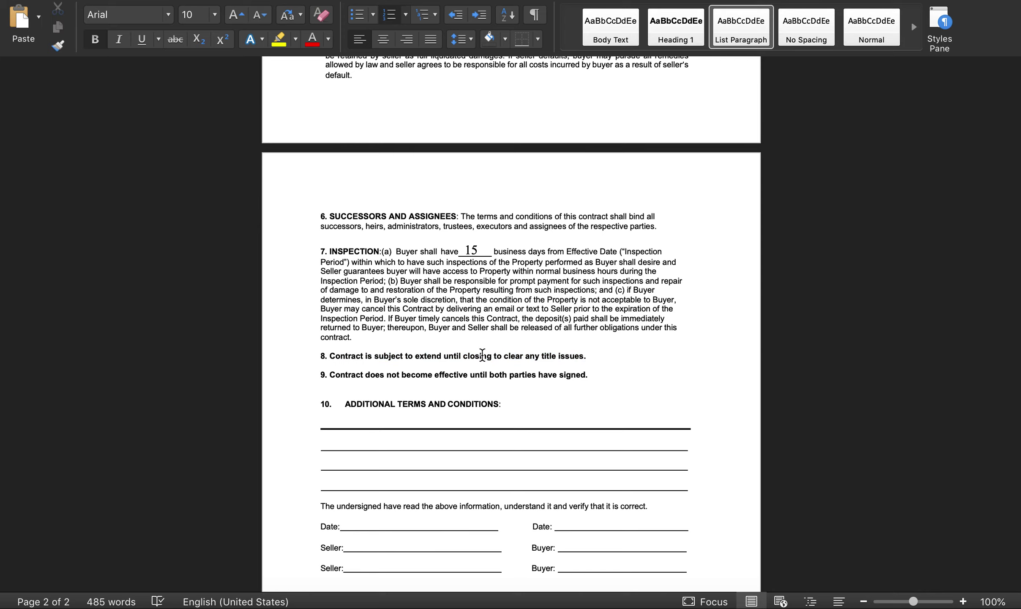
scroll(483, 355, "up", 1)
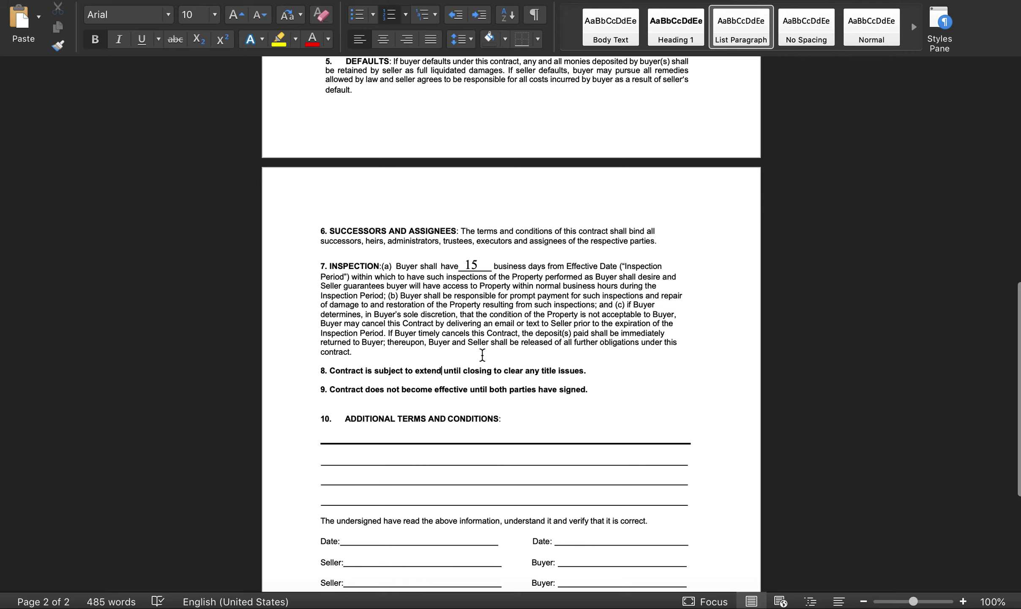
left_click_drag(589, 370, 524, 371)
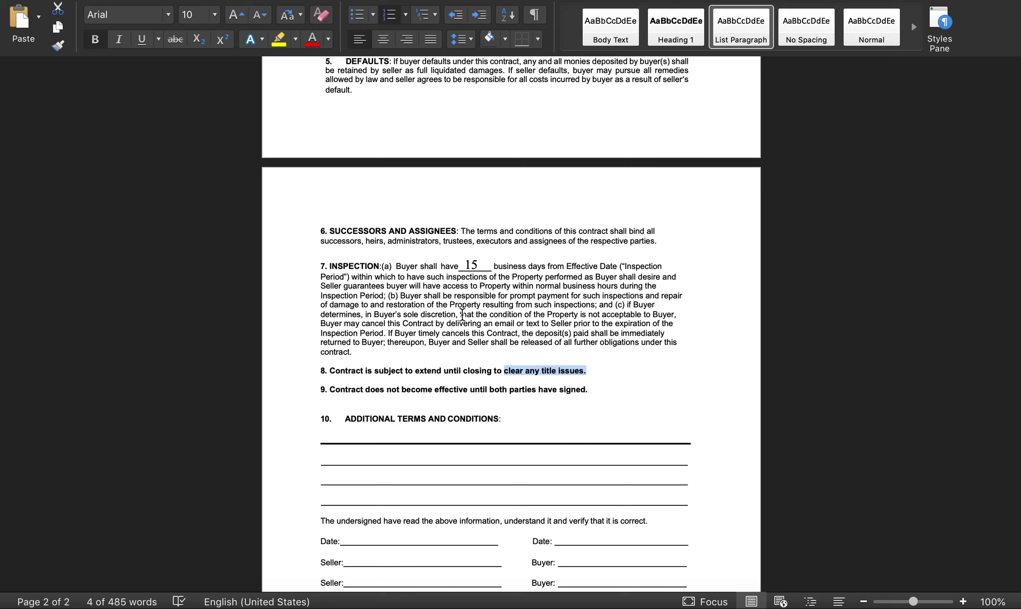
left_click(353, 372)
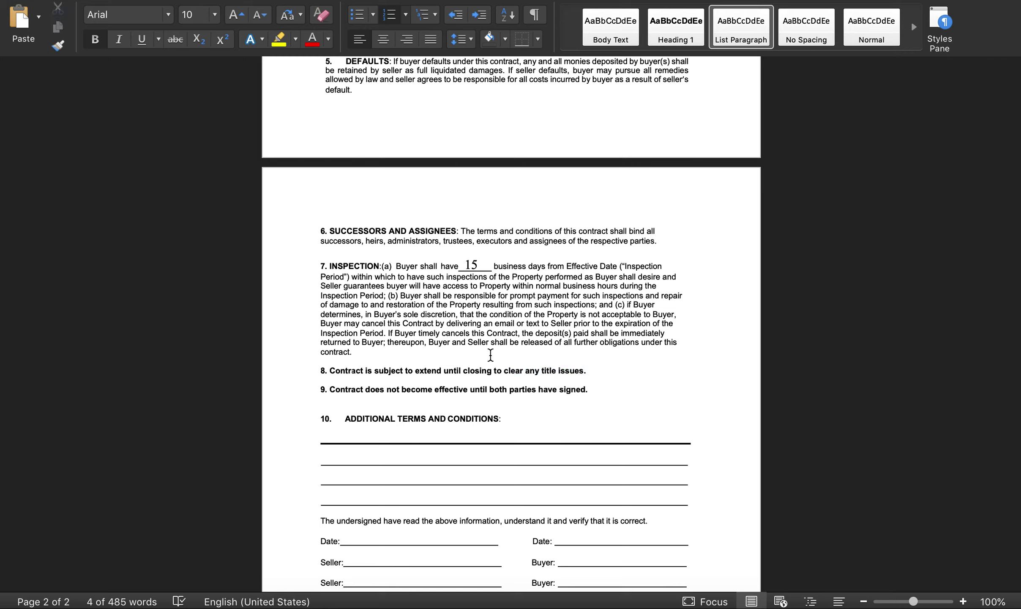
left_click_drag(589, 371, 353, 368)
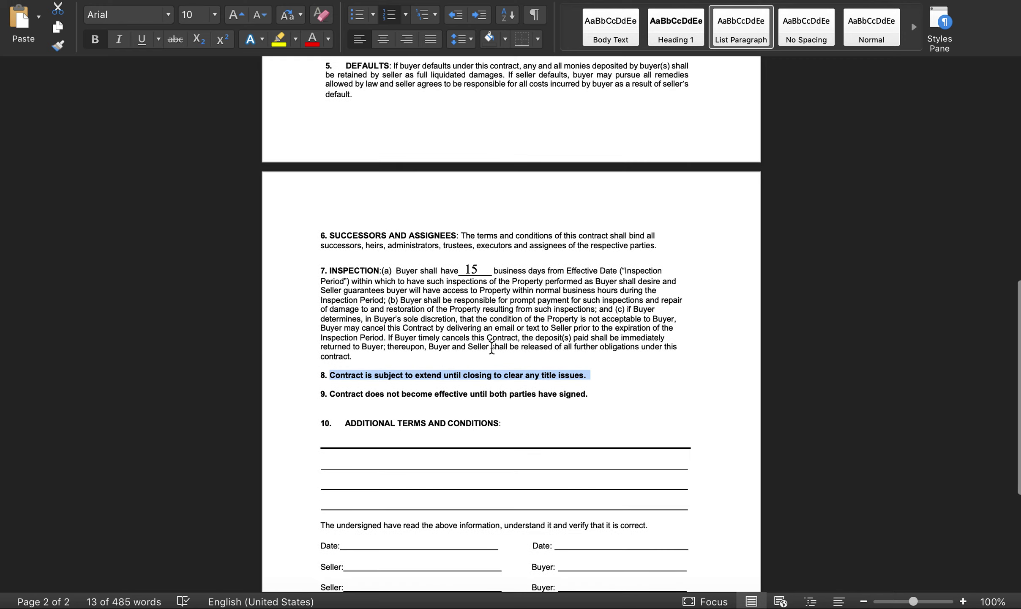
scroll(521, 373, "down", 1)
Step: Read clause 9 on the contract becoming effective once both parties have signed, relating it to "Effective Date" in clause 7
left_click(520, 372)
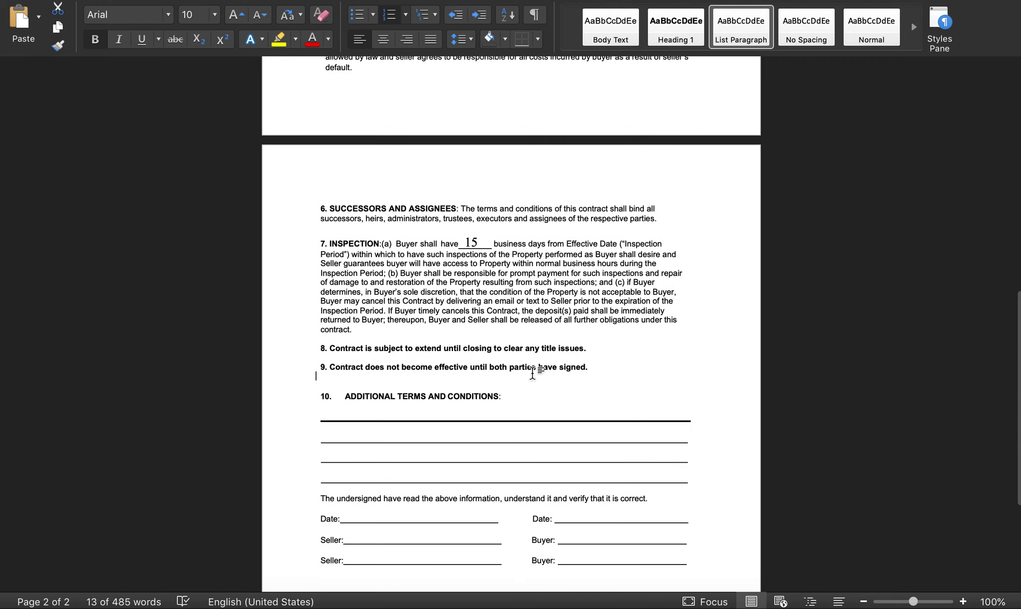
left_click(334, 367)
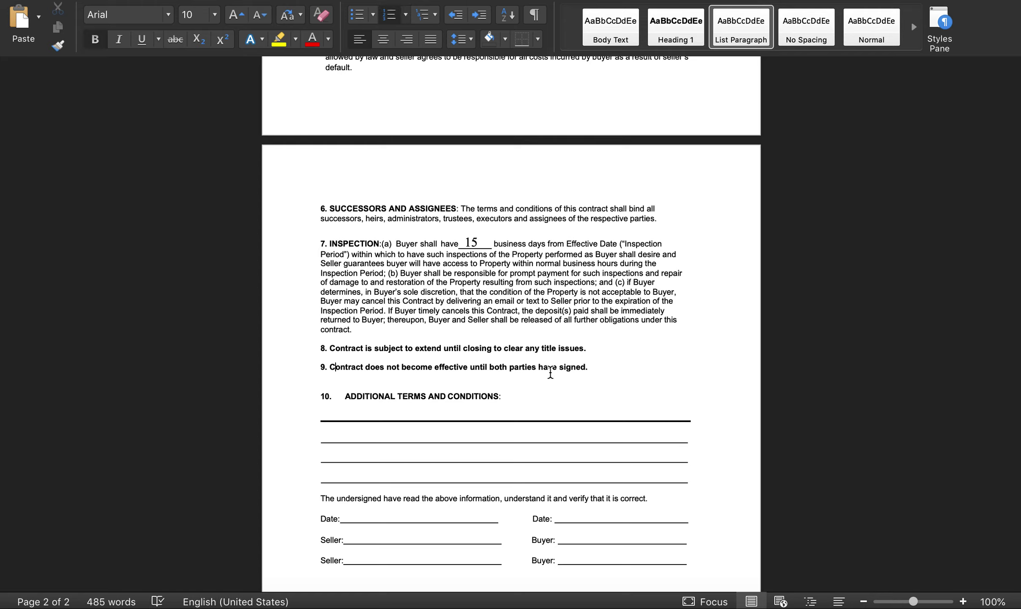
left_click_drag(603, 370, 502, 368)
left_click(502, 368)
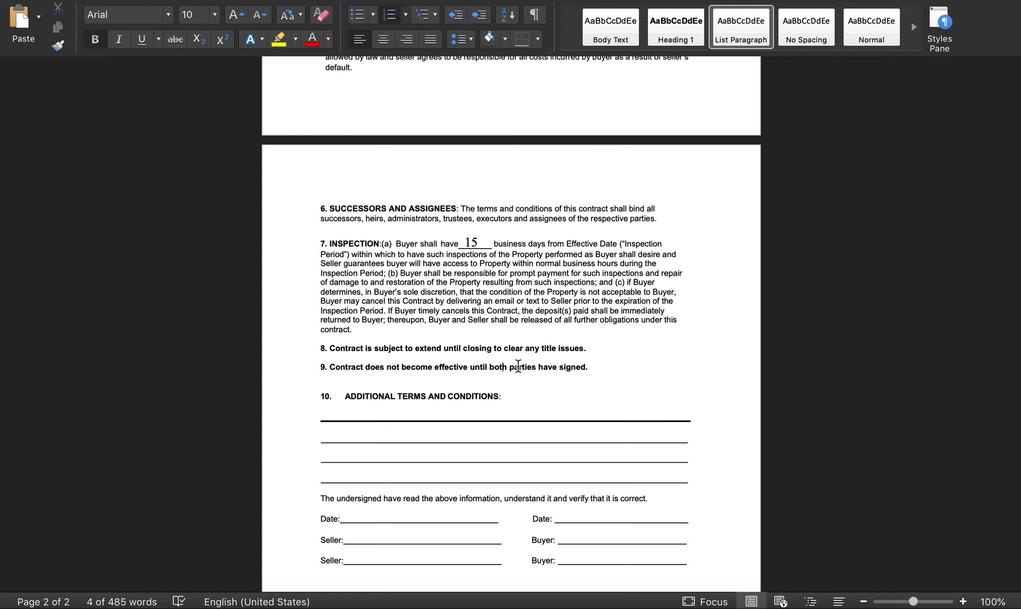
left_click_drag(619, 245, 549, 245)
left_click(494, 354)
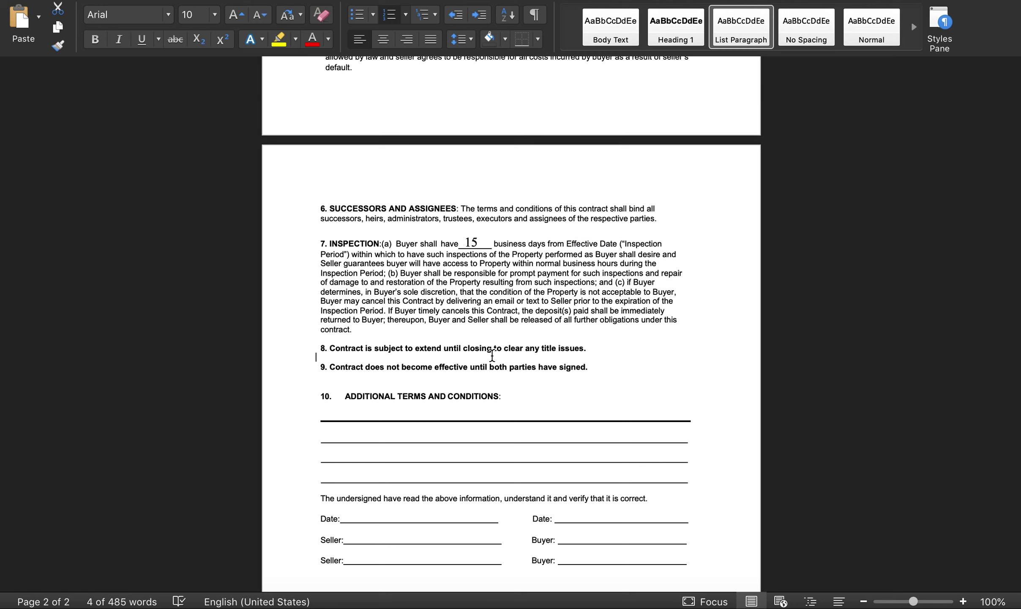
scroll(539, 473, "down", 1)
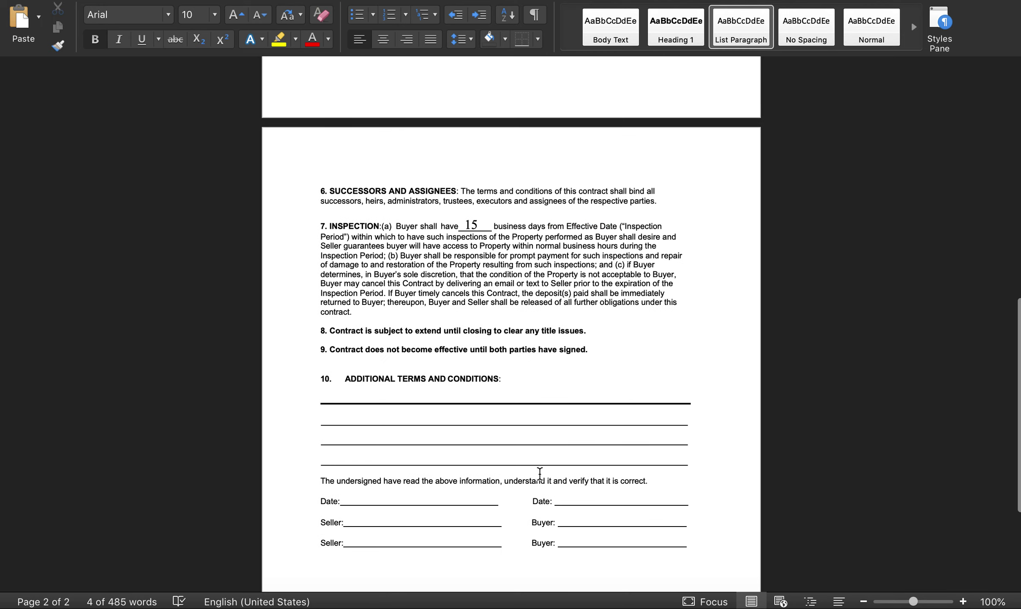
Step: Relate the buyer's signature and date lines to "Effective Date" in clause 7 and the both-parties-signed wording of clause 9
left_click(574, 507)
left_click_drag(555, 527, 532, 523)
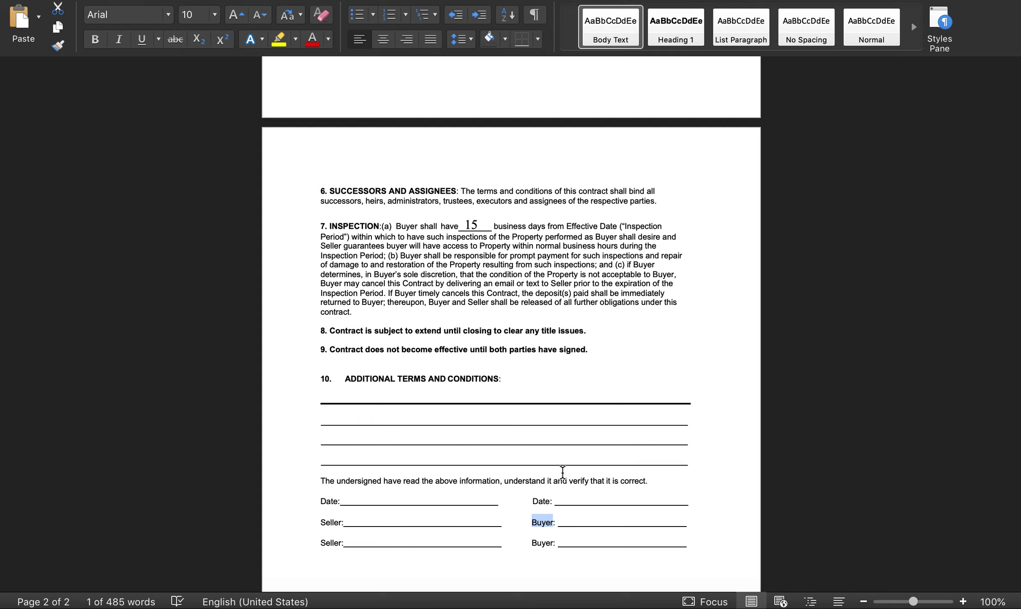
left_click(579, 500)
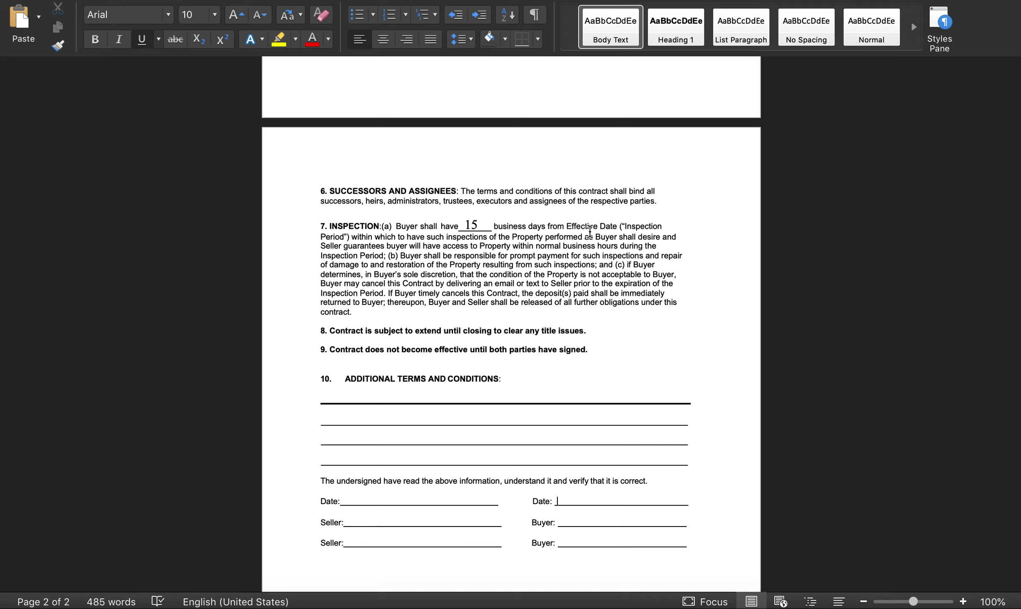
left_click_drag(619, 226, 574, 224)
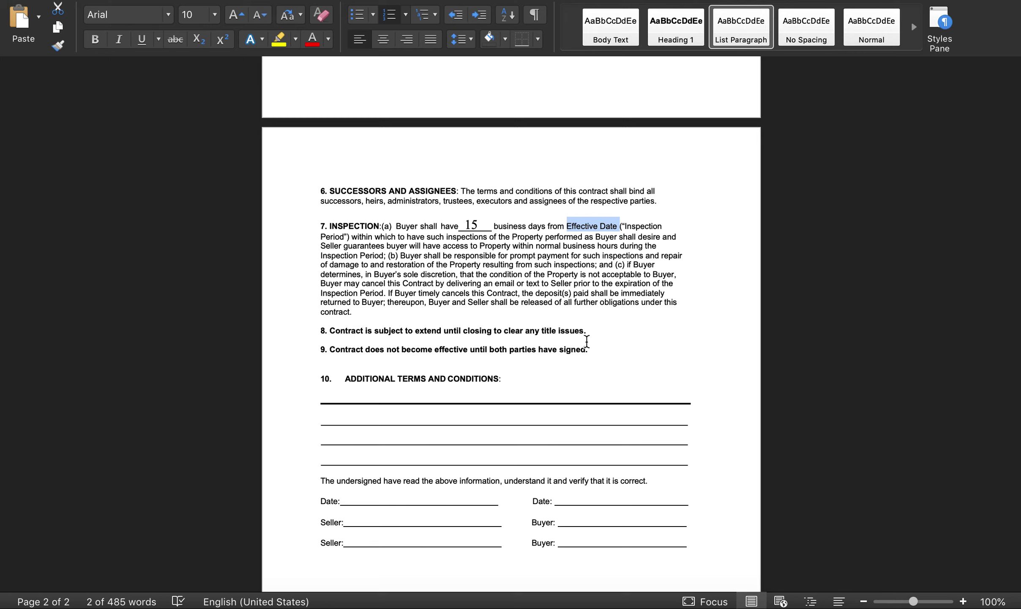
left_click_drag(595, 347, 388, 351)
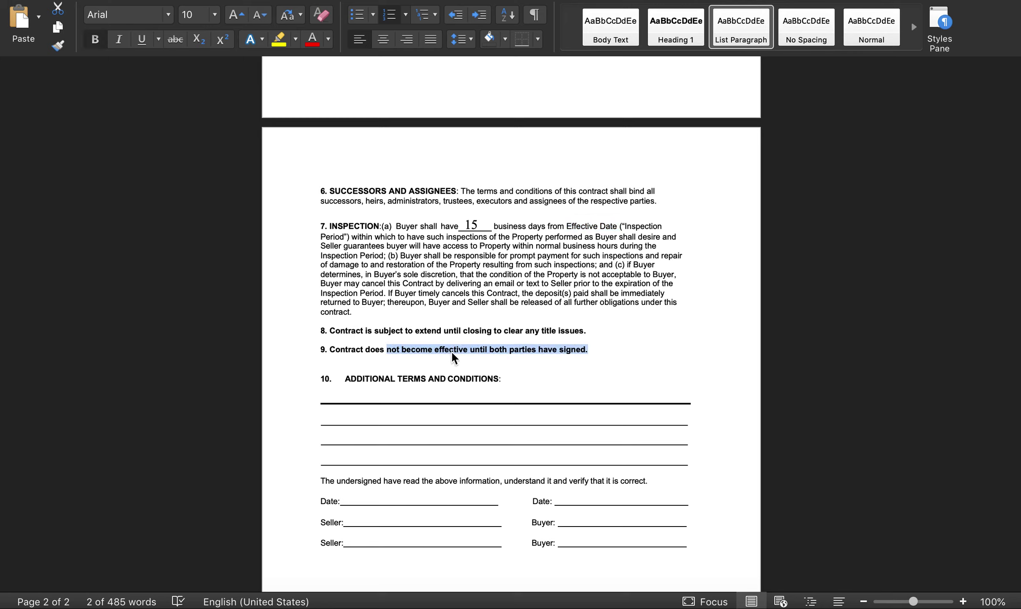
left_click(549, 453)
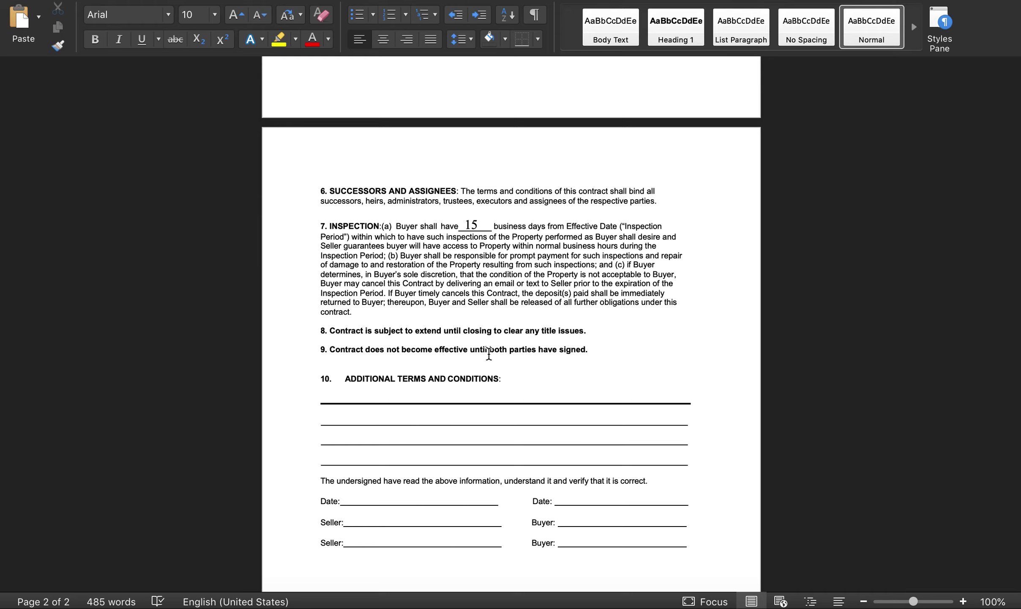
Step: Write "Buyer will pay all closing cost minus any unpaid taxes, mortgages, or liens." on the first line of clause 10
left_click(327, 396)
type("Buyer")
key("Left")
key("Left")
key("BackSpace")
left_click(360, 401)
key("BackSpace")
type("will pay a:l")
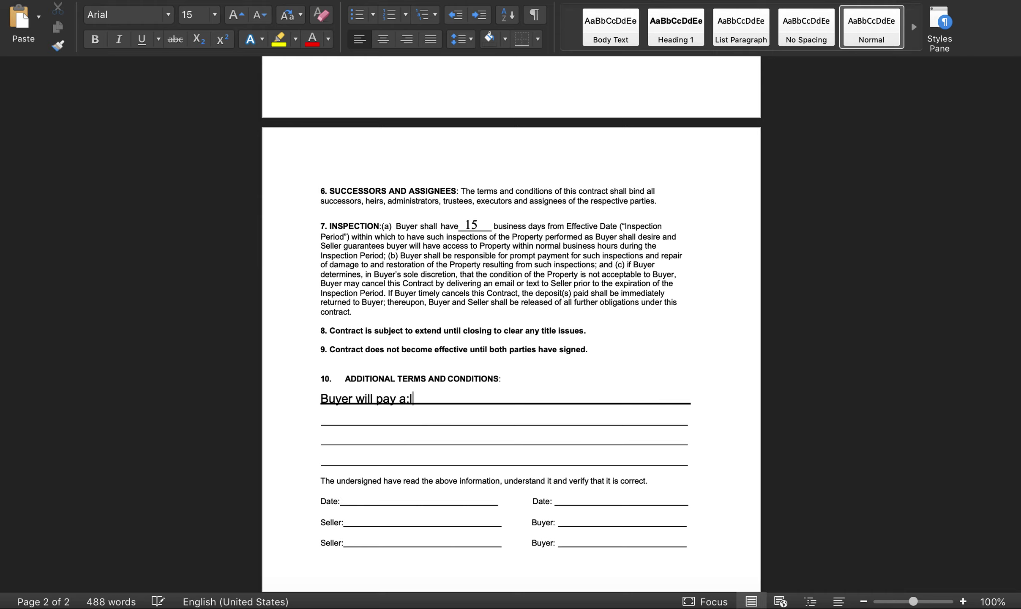
key("BackSpace")
key("BackSpace")
type("ll closing cost m")
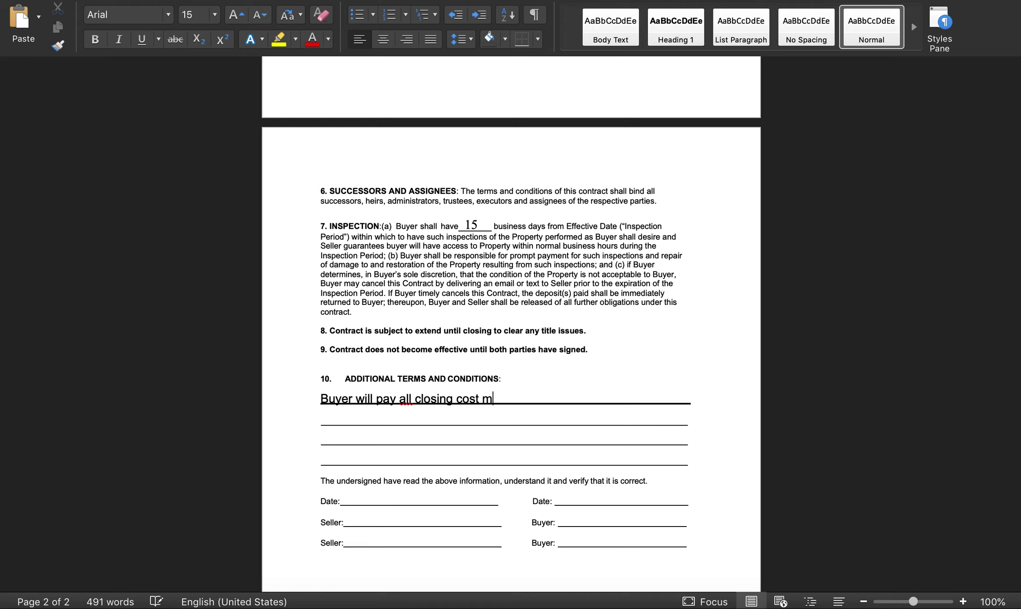
type("inus any unpaid taxes. mortgages, or liens.")
left_click(408, 398)
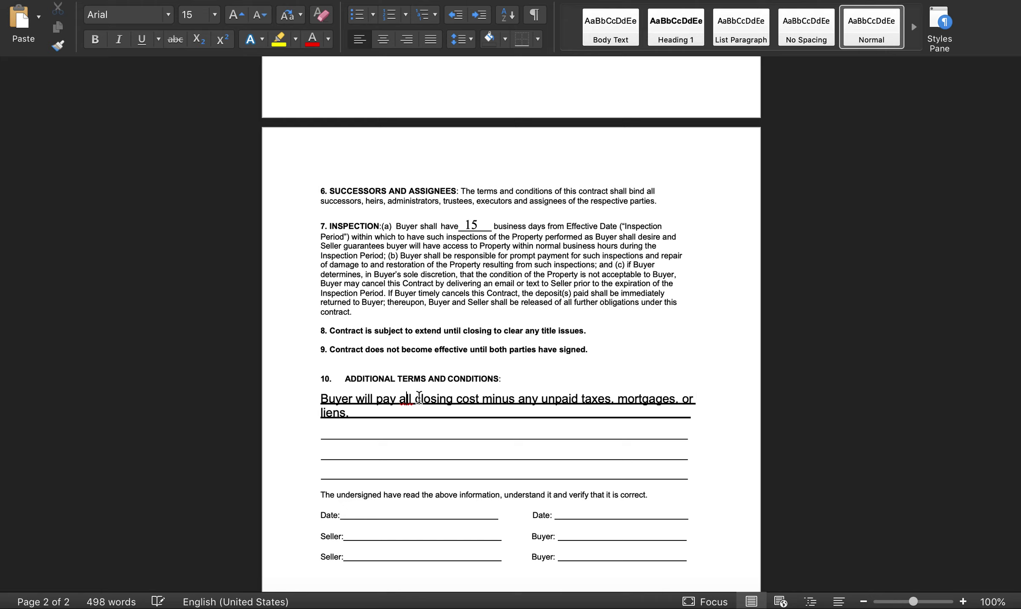
right_click(413, 397)
key("Escape")
left_click(425, 398)
Step: Compare the new clause 10 term with the purchase price, proration and closing terms on page 1
scroll(356, 410, "up", 1)
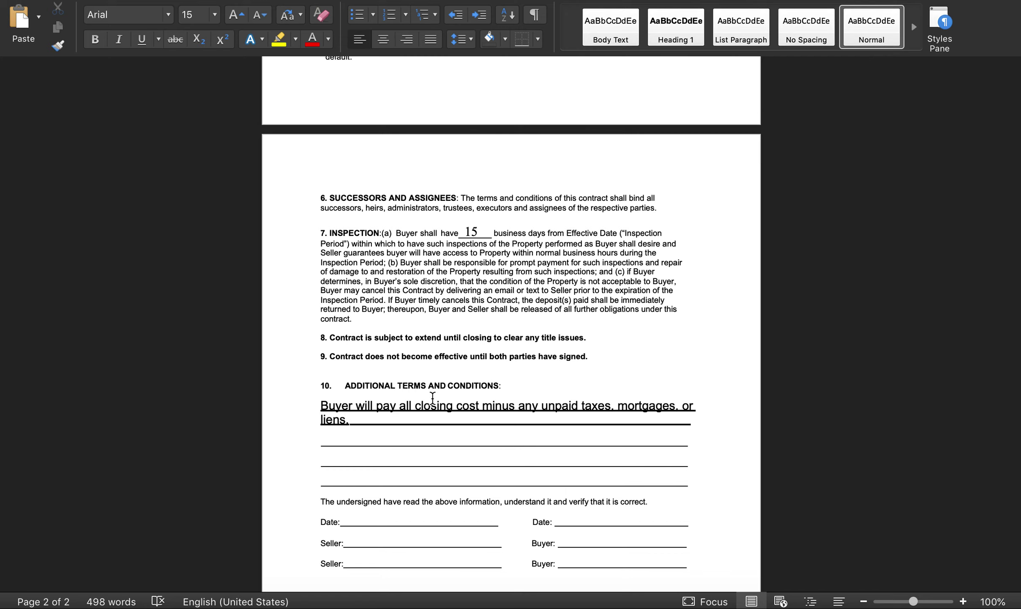
scroll(432, 397, "up", 1)
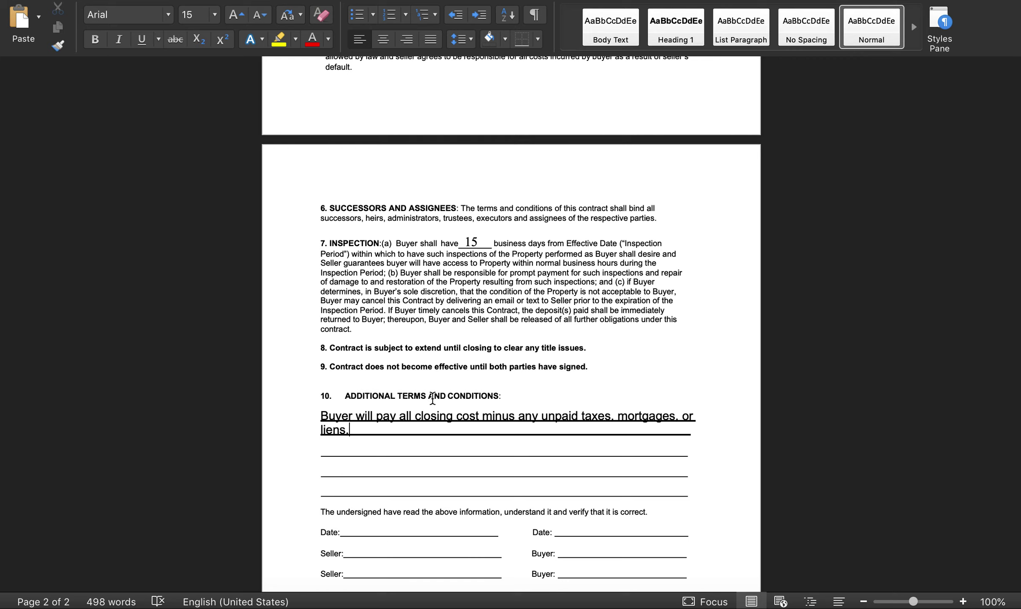
scroll(432, 397, "up", 1)
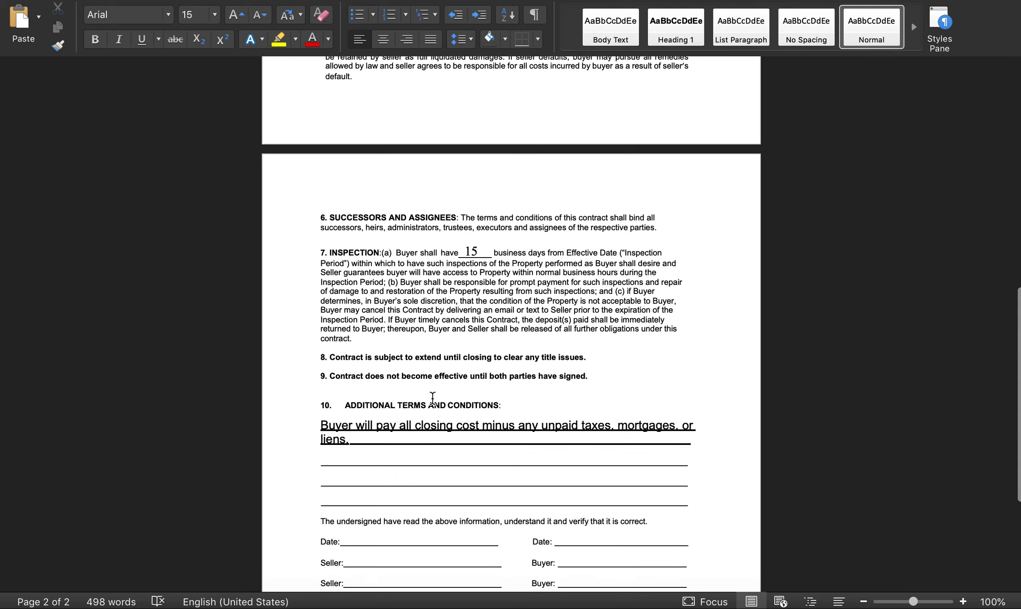
scroll(433, 397, "up", 15)
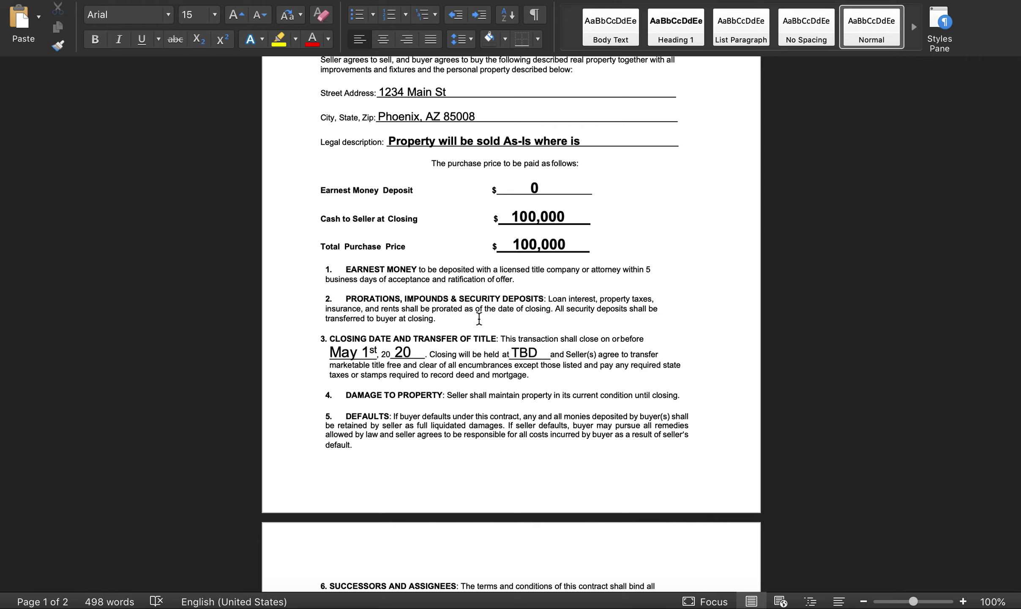
scroll(479, 317, "down", 12)
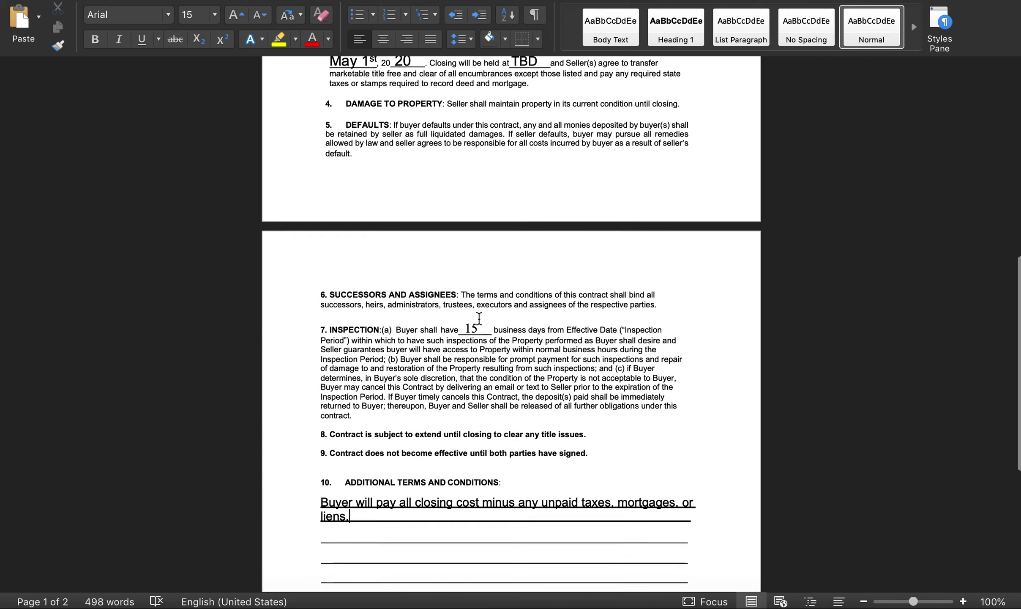
scroll(377, 514, "down", 2)
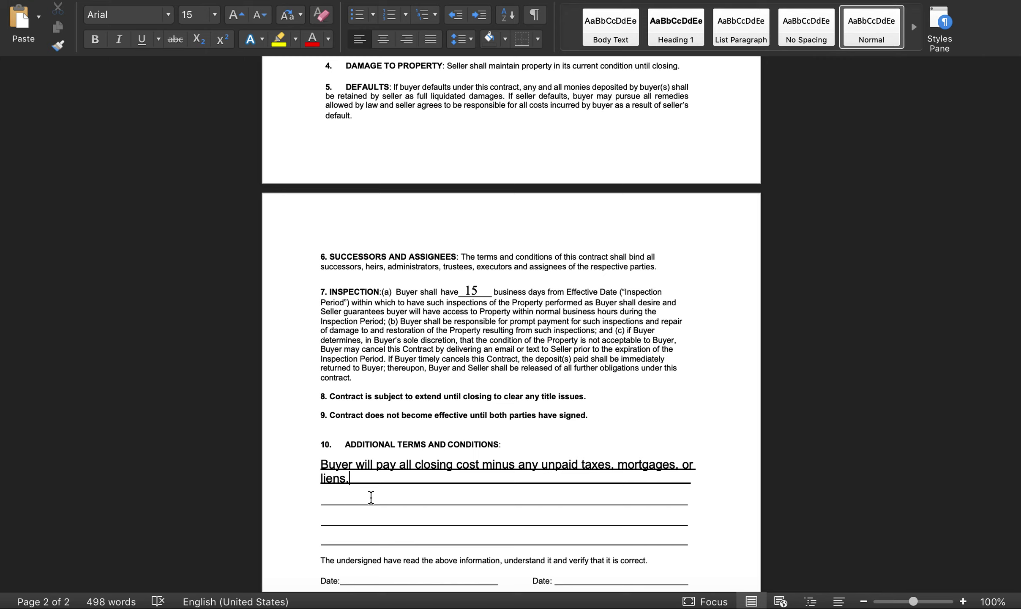
Step: Delete the opening words "Buyer will pay all closing cost minus" from the clause 10 sentence
left_click(360, 477)
left_click(515, 465)
key("BackSpace")
key("BackSpace")
key("BackSpace")
key("BackSpace")
key("BackSpace")
key("BackSpace")
key("BackSpace")
key("BackSpace")
key("BackSpace")
key("BackSpace")
key("BackSpace")
key("BackSpace")
key("BackSpace")
key("BackSpace")
key("BackSpace")
key("BackSpace")
key("BackSpace")
key("BackSpace")
key("BackSpace")
key("BackSpace")
key("BackSpace")
key("BackSpace")
key("BackSpace")
key("BackSpace")
key("BackSpace")
key("BackSpace")
key("BackSpace")
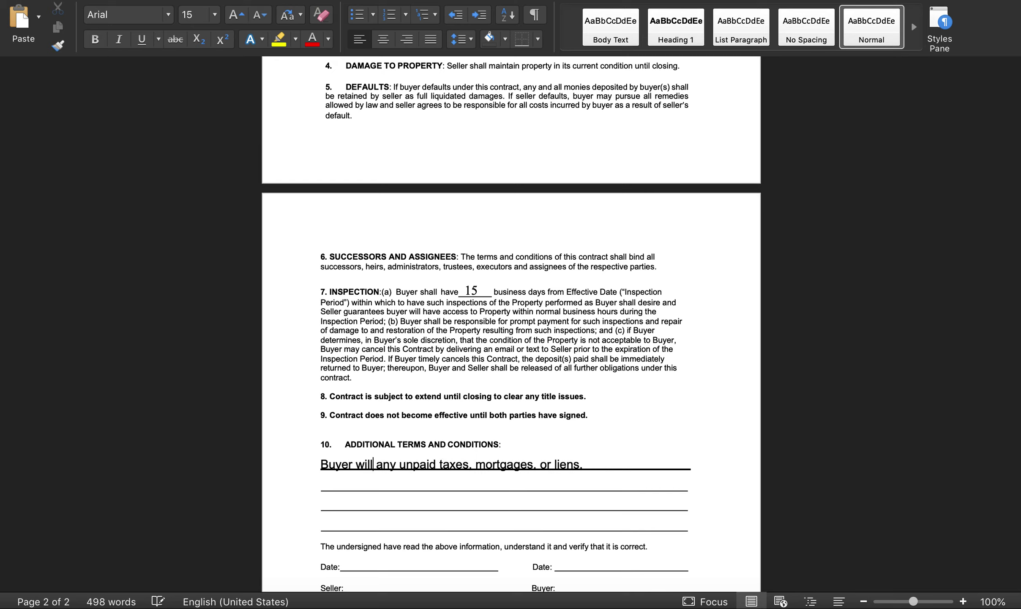
key("BackSpace")
key("BackSpace")
key("BackSpace")
key("BackSpace")
key("BackSpace")
key("BackSpace")
key("BackSpace")
key("BackSpace")
key("BackSpace")
key("BackSpace")
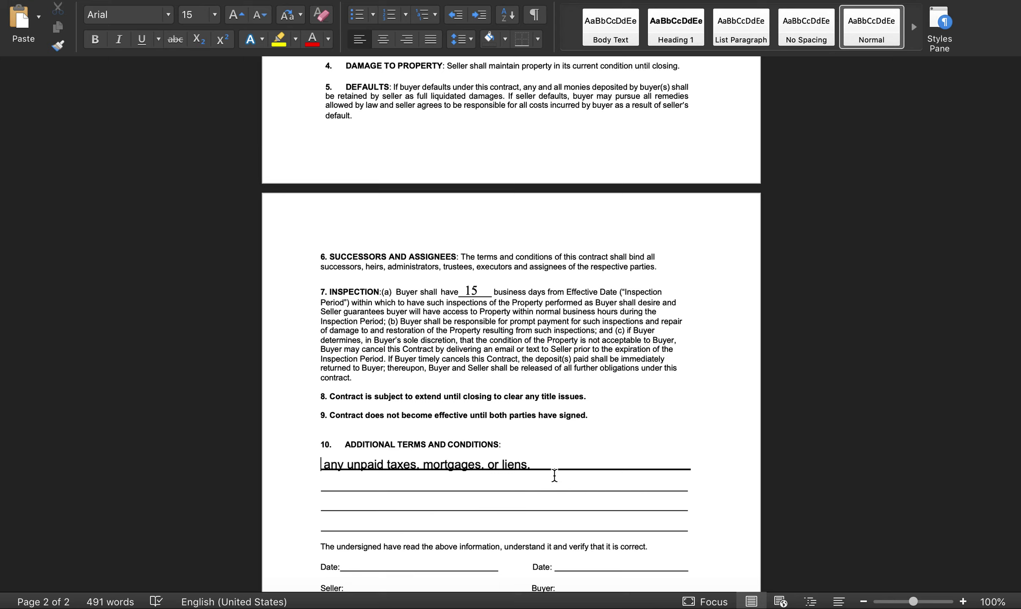
Step: Begin the clause 10 sentence with "Seller agrees to transfer title free of" before "any unpaid taxes, mortgages, or liens."
type("Seller agrees to tr ")
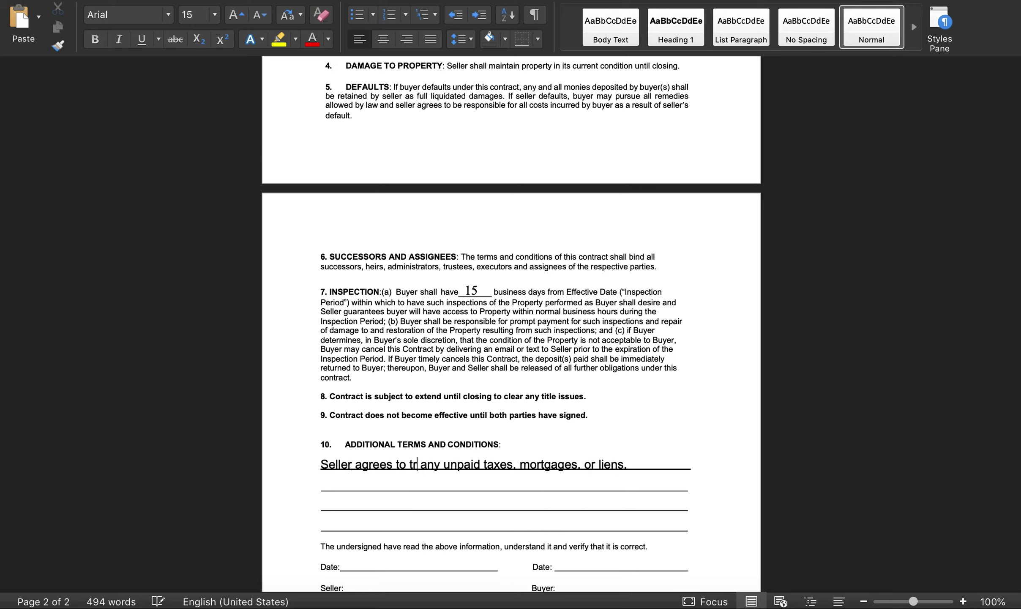
type("ans")
type("fer title f")
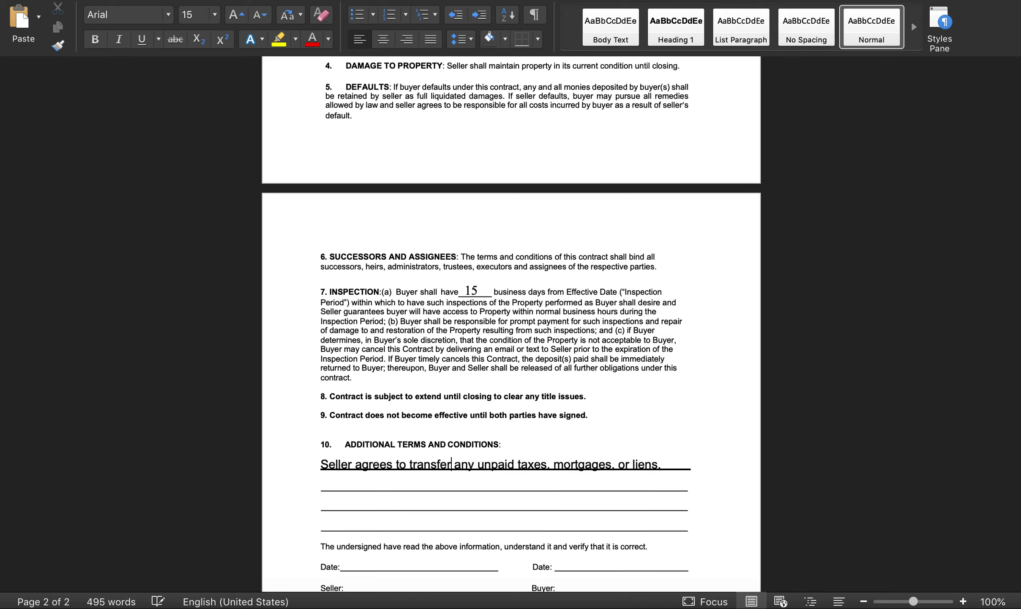
type("ree of")
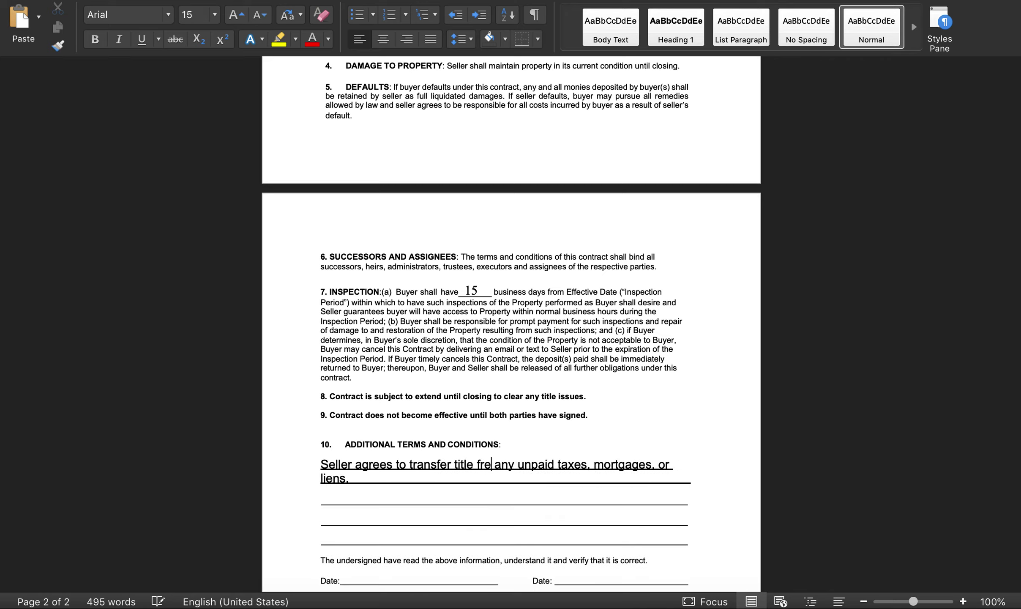
key("BackSpace")
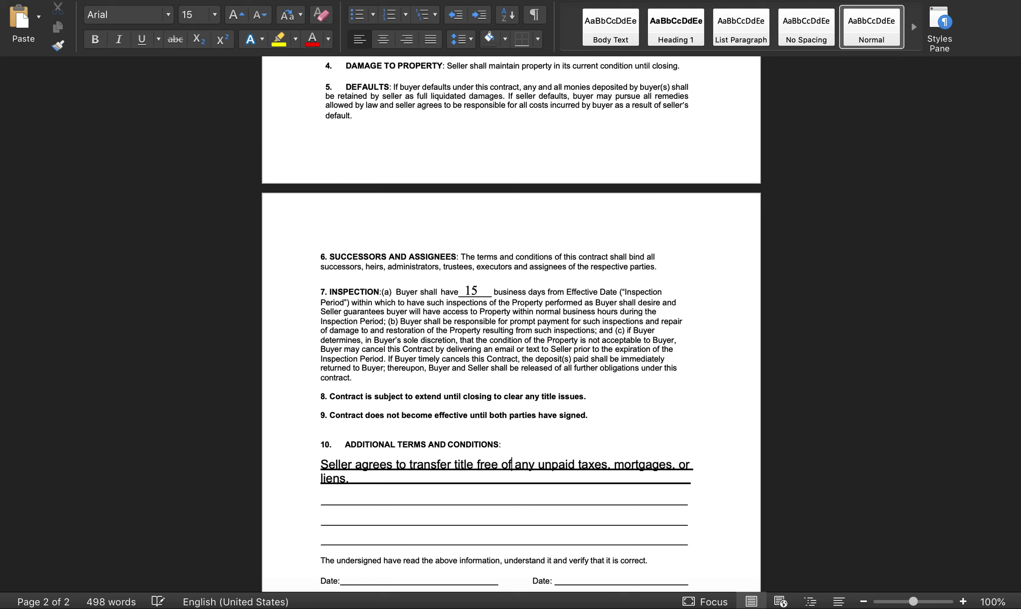
Step: Examine the signature block, highlighting the date, seller and buyer lines below clause 10
left_click(363, 480)
scroll(461, 467, "down", 5)
scroll(415, 408, "down", 2)
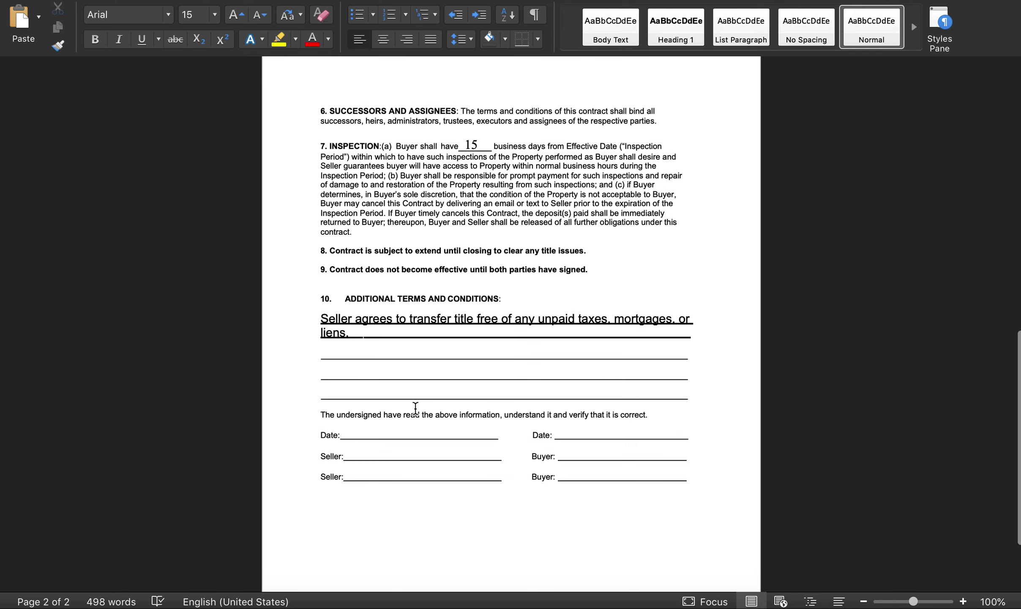
left_click(513, 441)
mouse_move(320, 434)
left_mouse_down()
mouse_move(404, 440)
mouse_move(476, 483)
left_mouse_up()
left_click(348, 433)
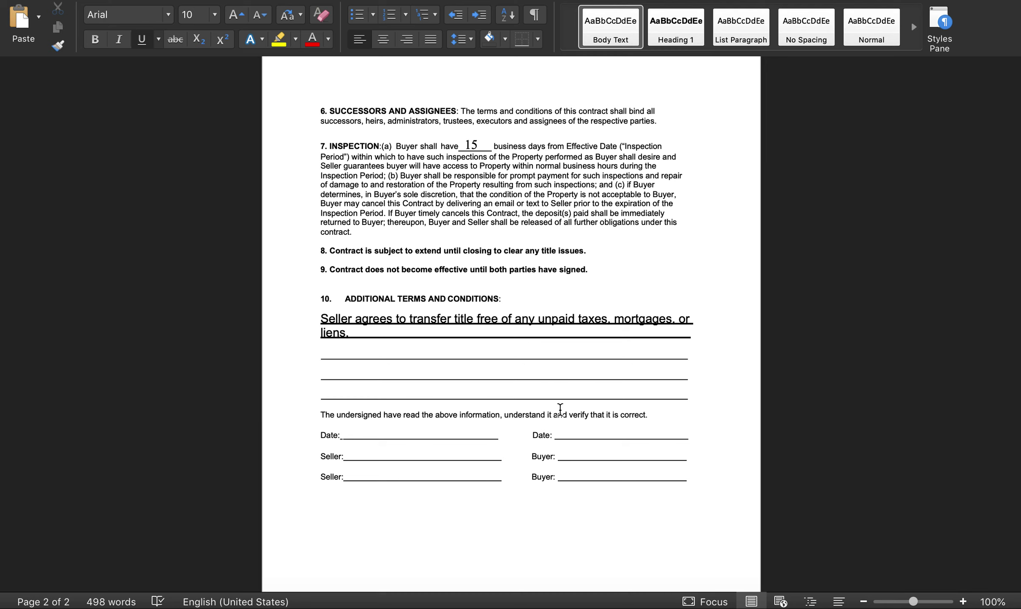
Step: Look over page 2 once more, from clause 6 through the additional terms to the signature lines
scroll(561, 435, "down", 2)
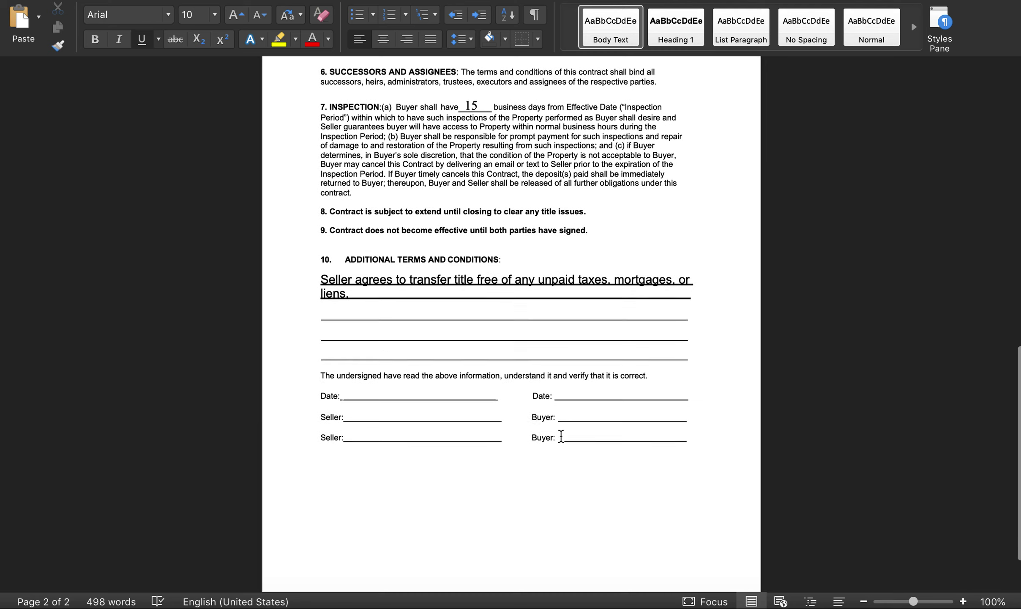
scroll(561, 436, "up", 5)
scroll(560, 435, "down", 1)
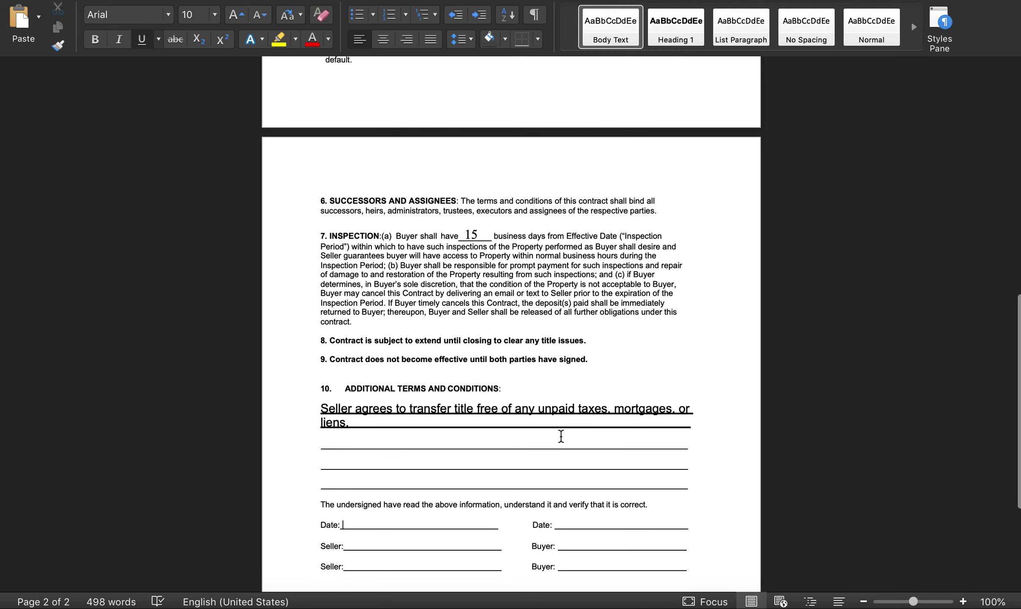
scroll(561, 435, "up", 3)
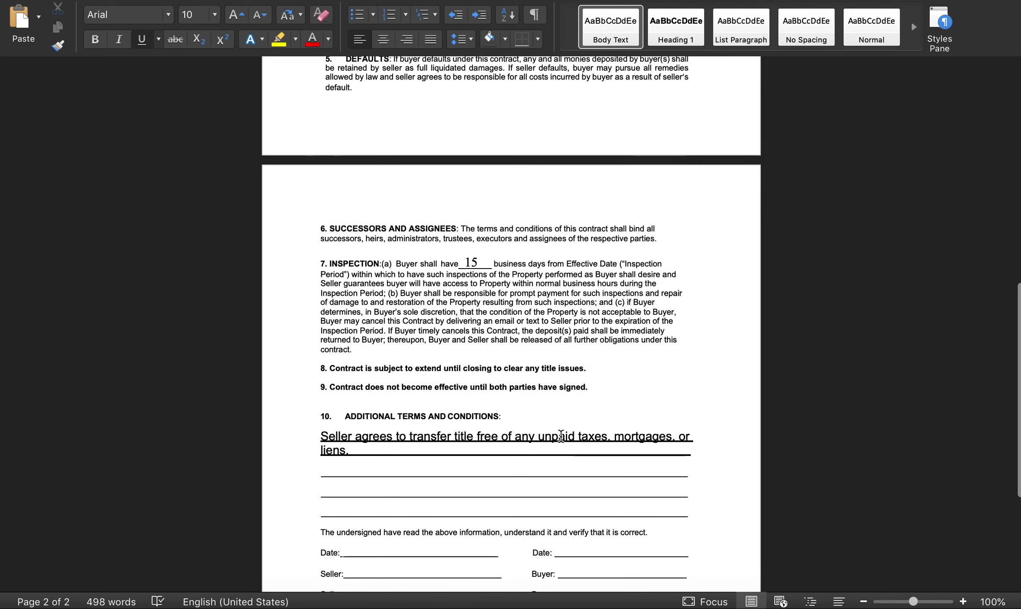
scroll(561, 435, "down", 1)
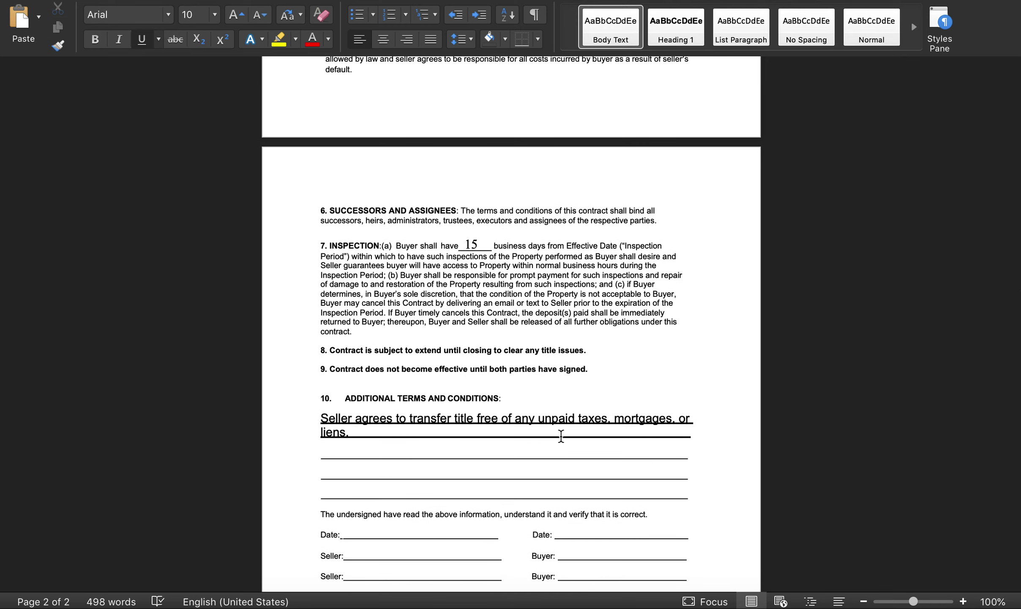
scroll(561, 435, "down", 1)
scroll(560, 435, "down", 3)
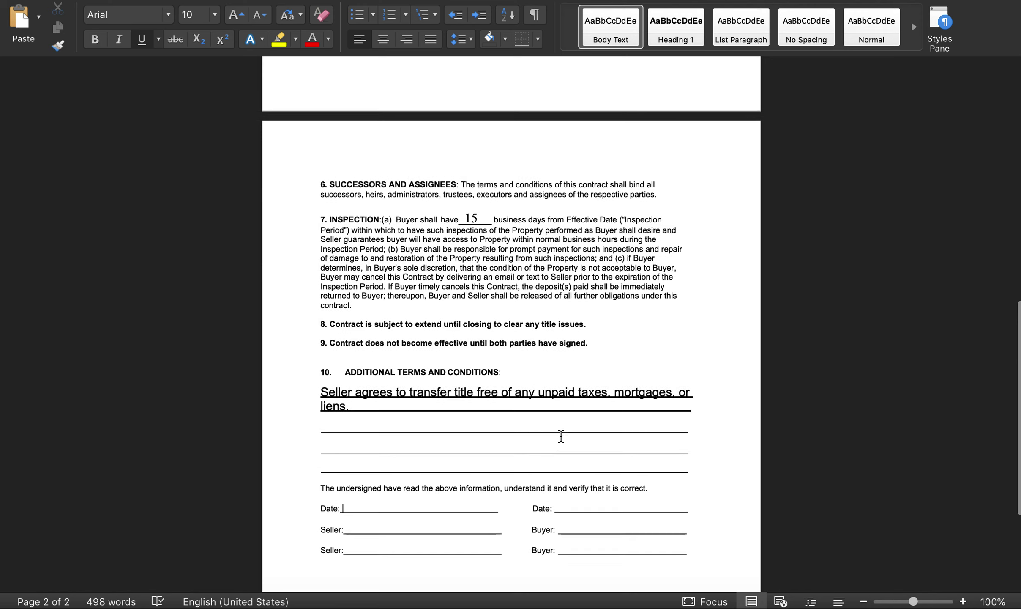
scroll(561, 436, "down", 1)
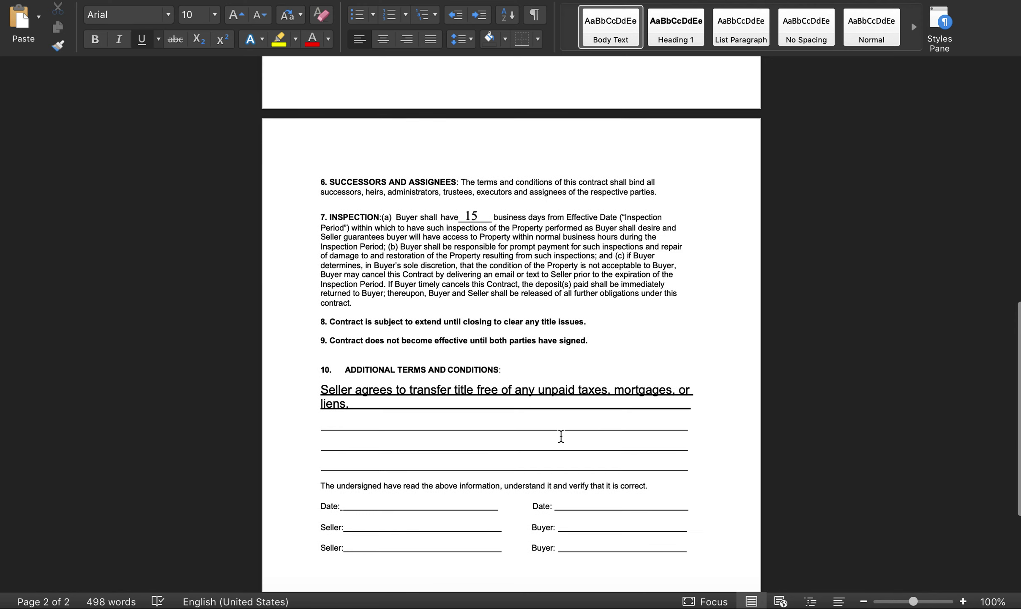